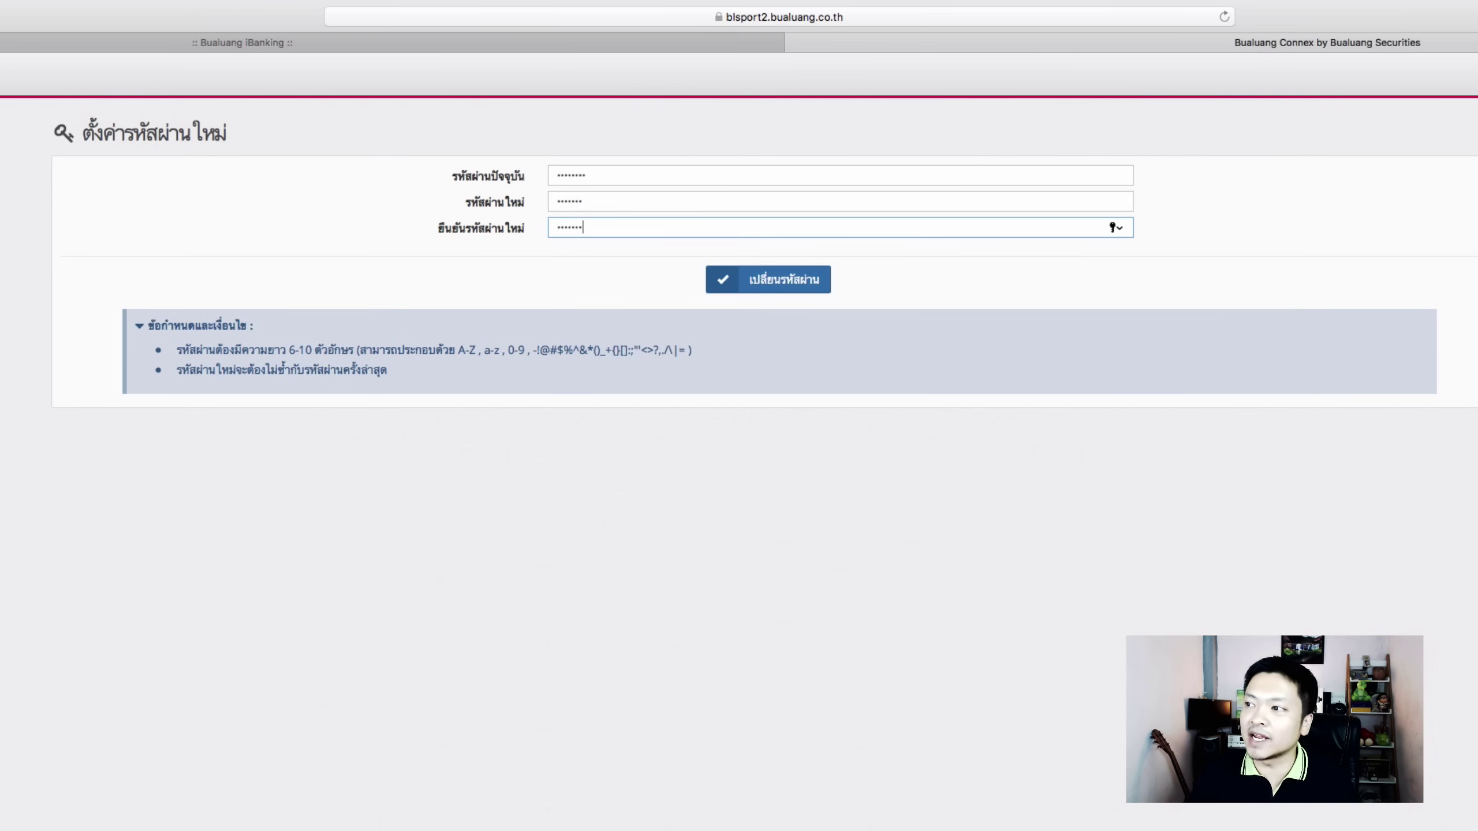
# - Submit the new password, acknowledge the success message, and let Safari save the password
pyautogui.click(748, 287)
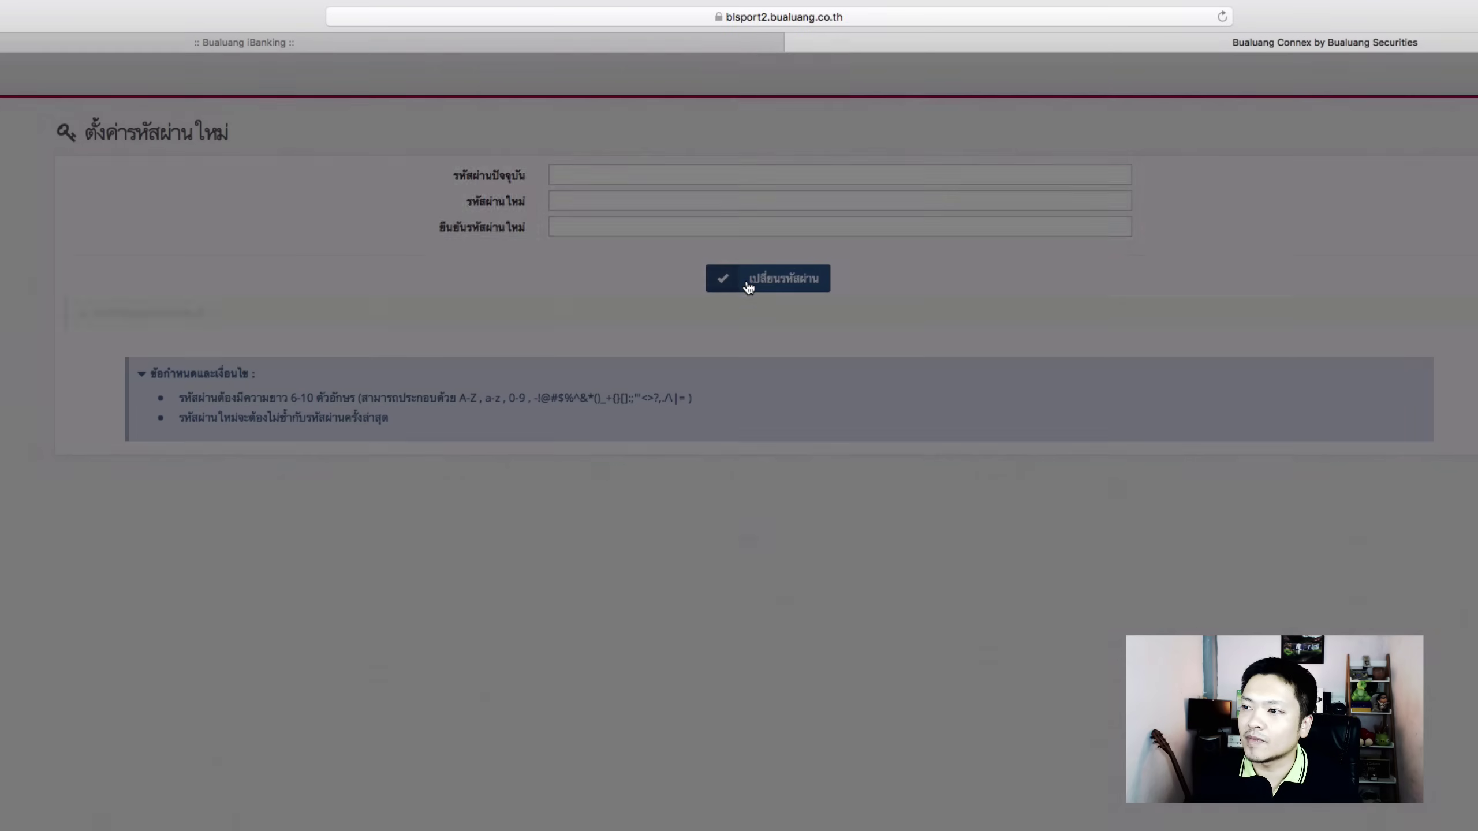
pyautogui.click(783, 217)
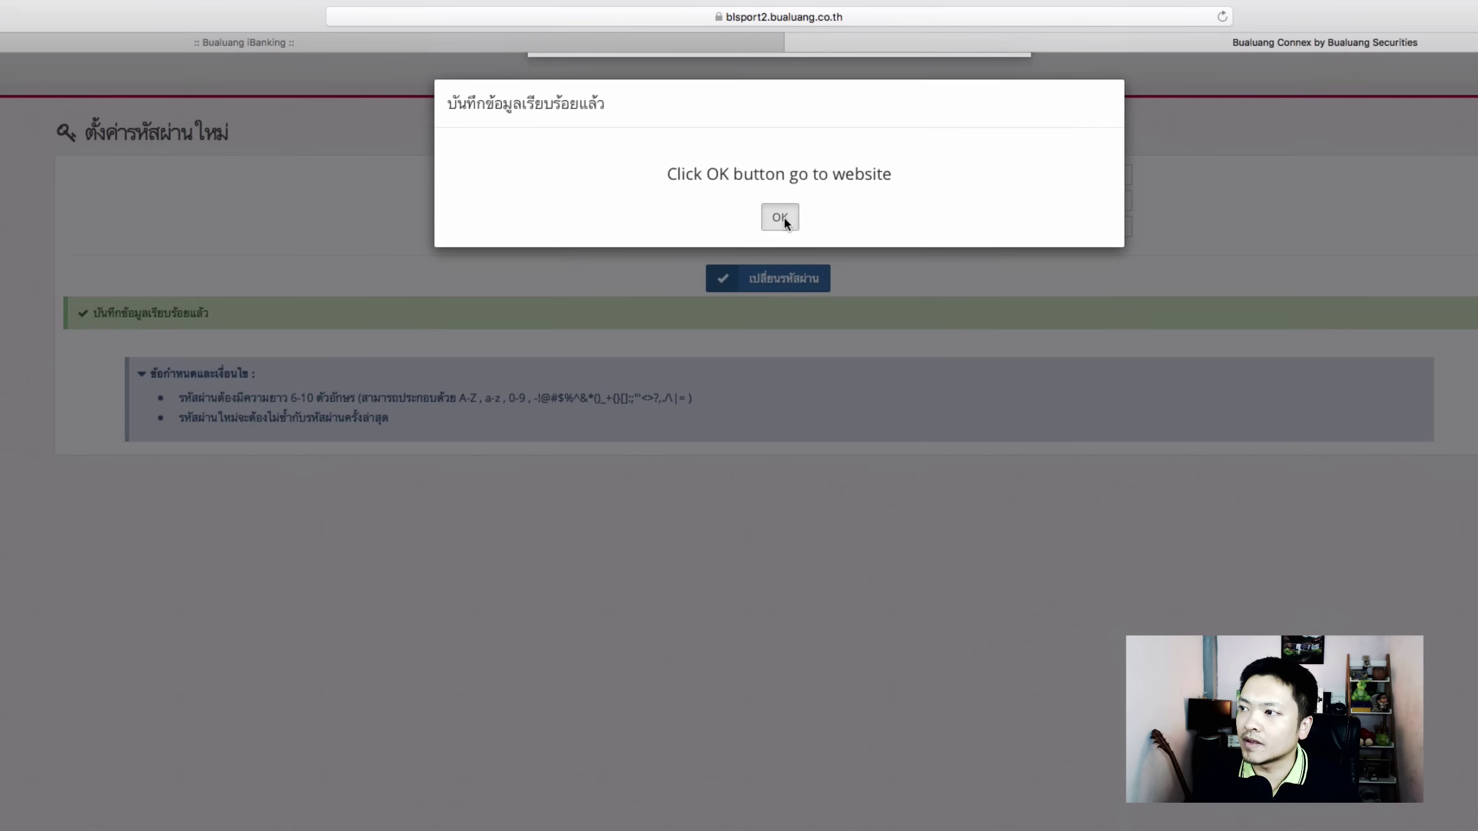
pyautogui.click(919, 145)
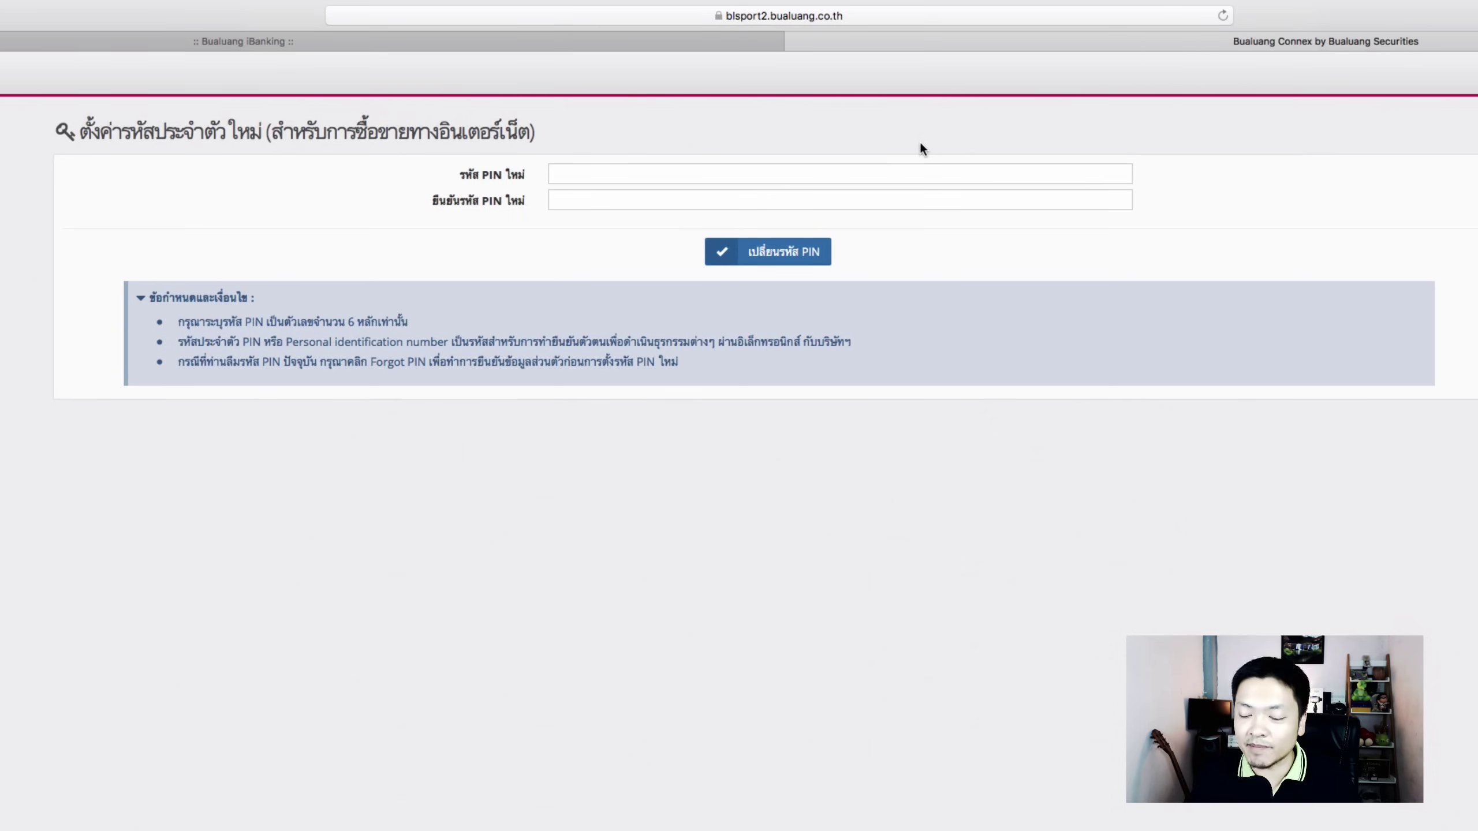
# - Enter the new six-digit PIN twice, submit it, and acknowledge the confirmation
pyautogui.click(707, 170)
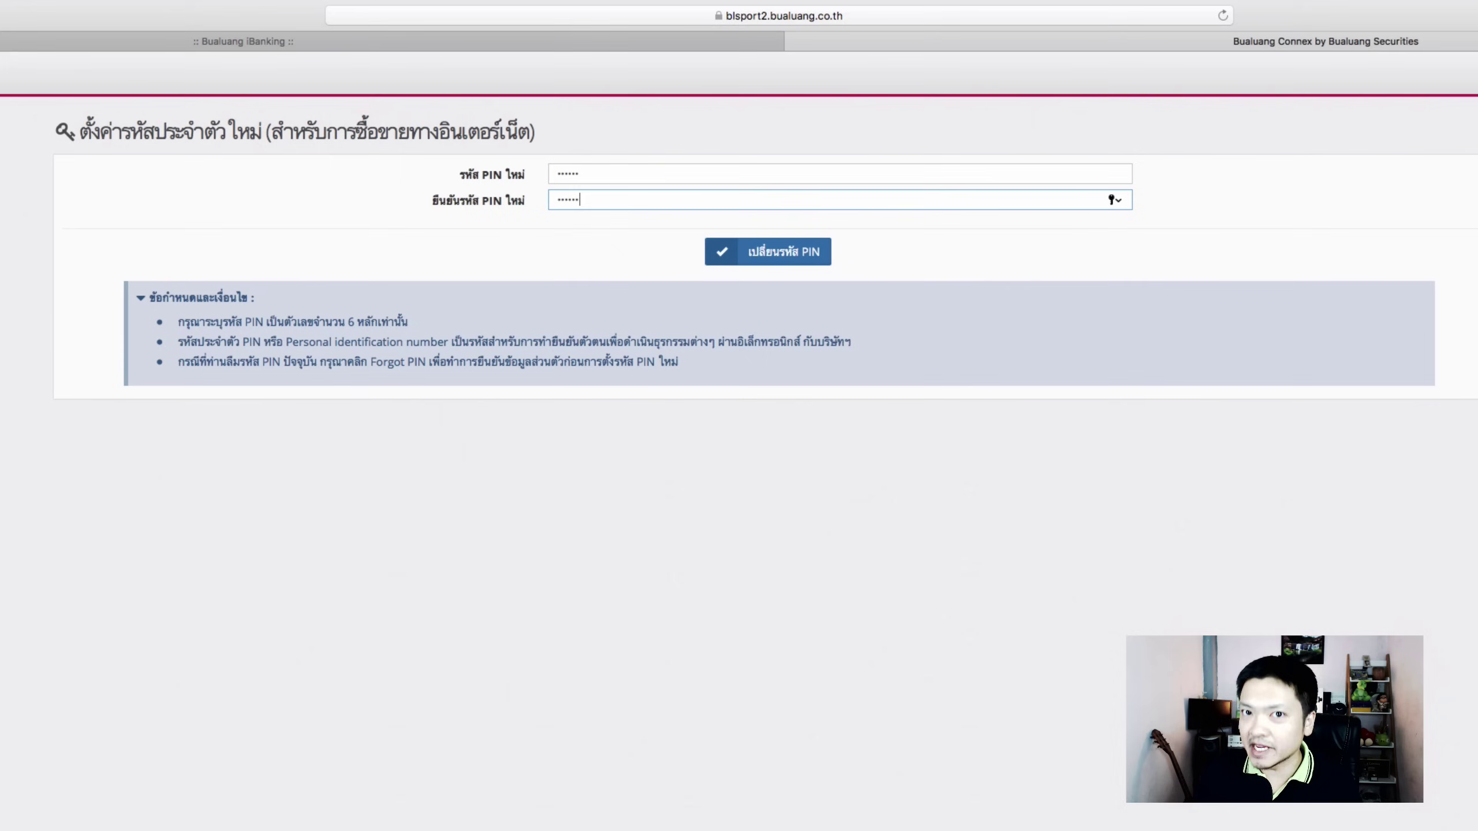
pyautogui.click(759, 247)
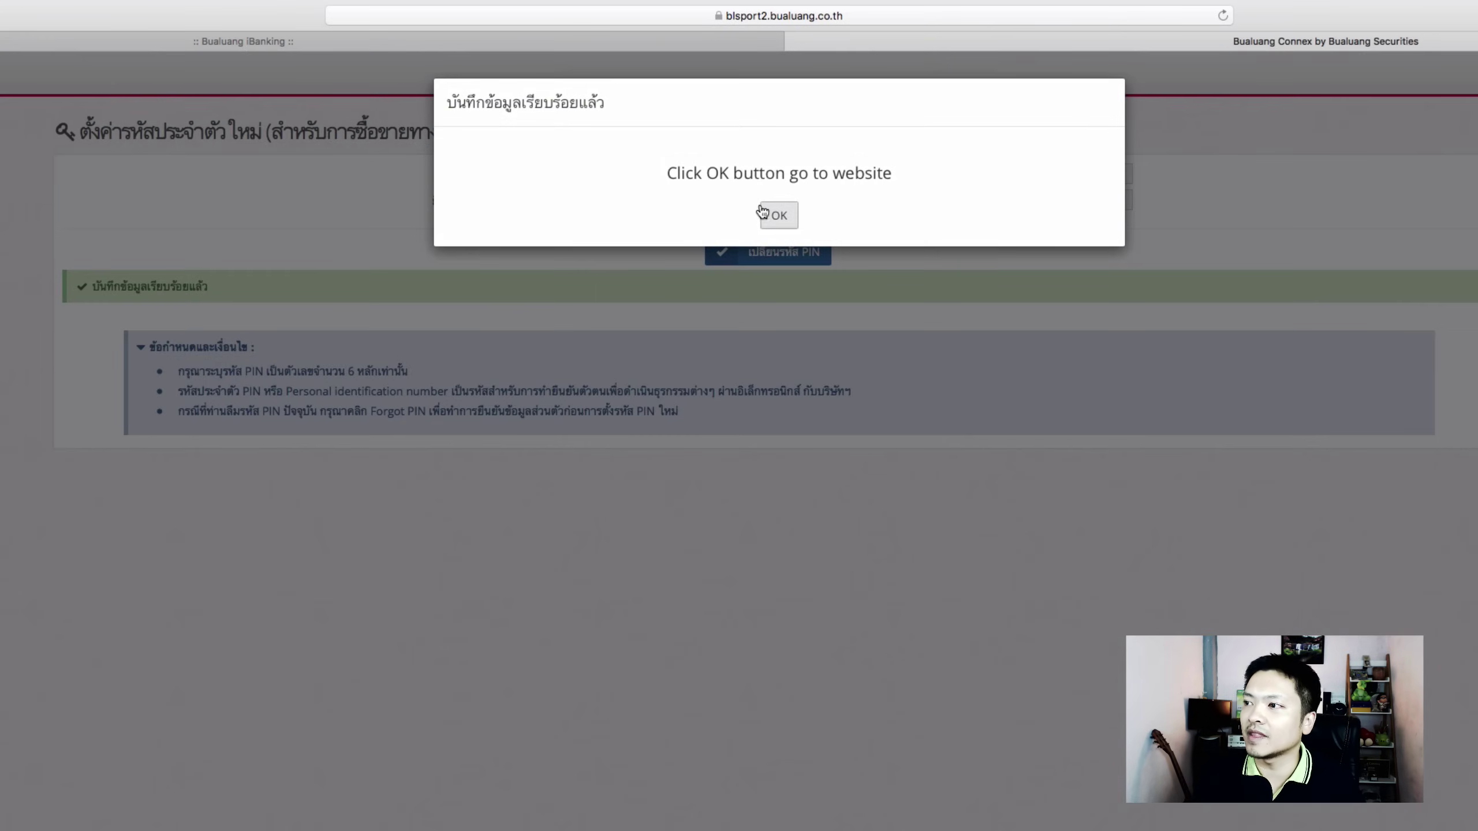
pyautogui.click(771, 216)
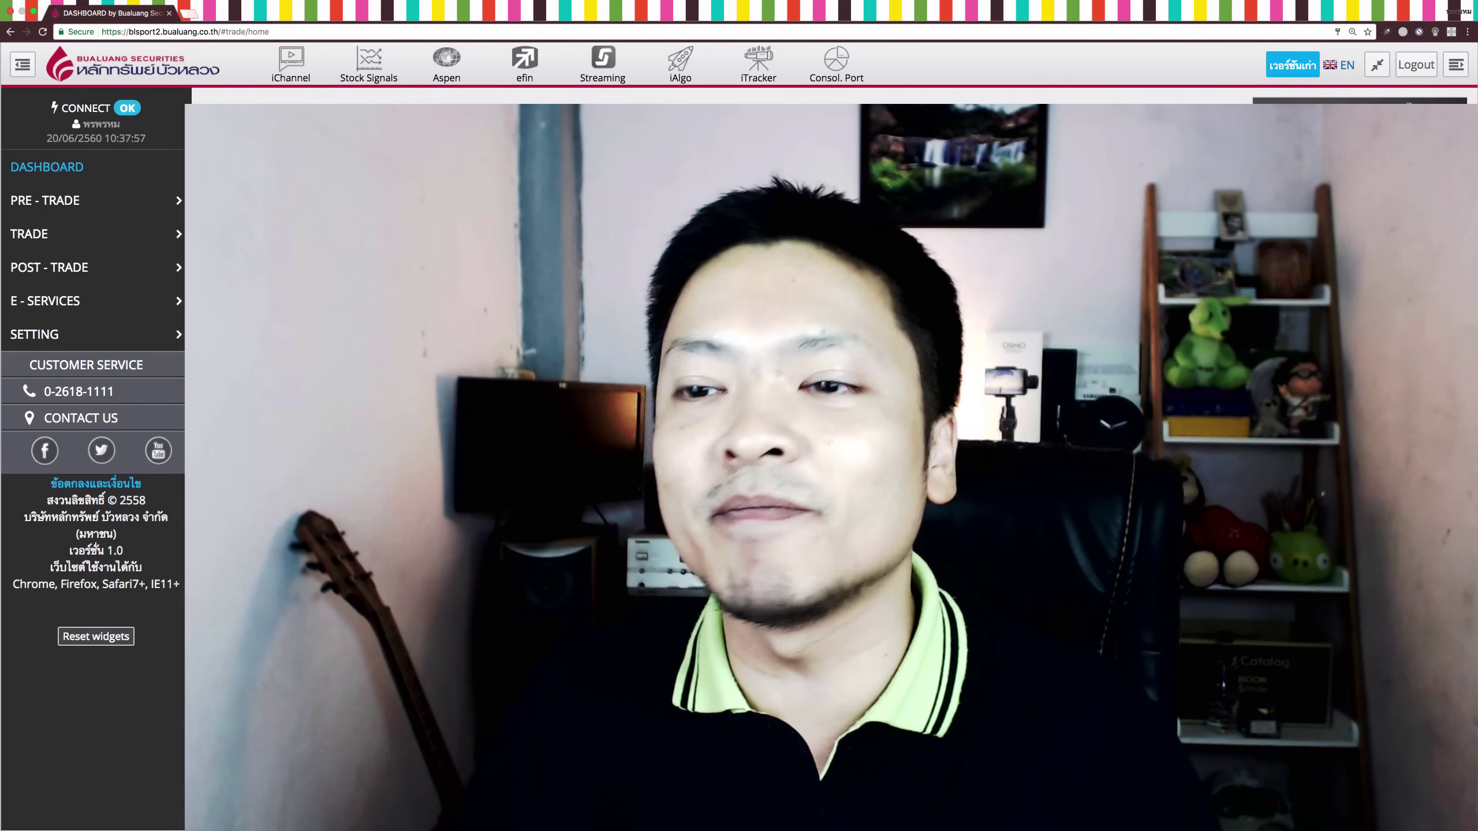
# - Open E-SERVICES › ฝาก (Deposit) from the left sidebar
pyautogui.click(58, 300)
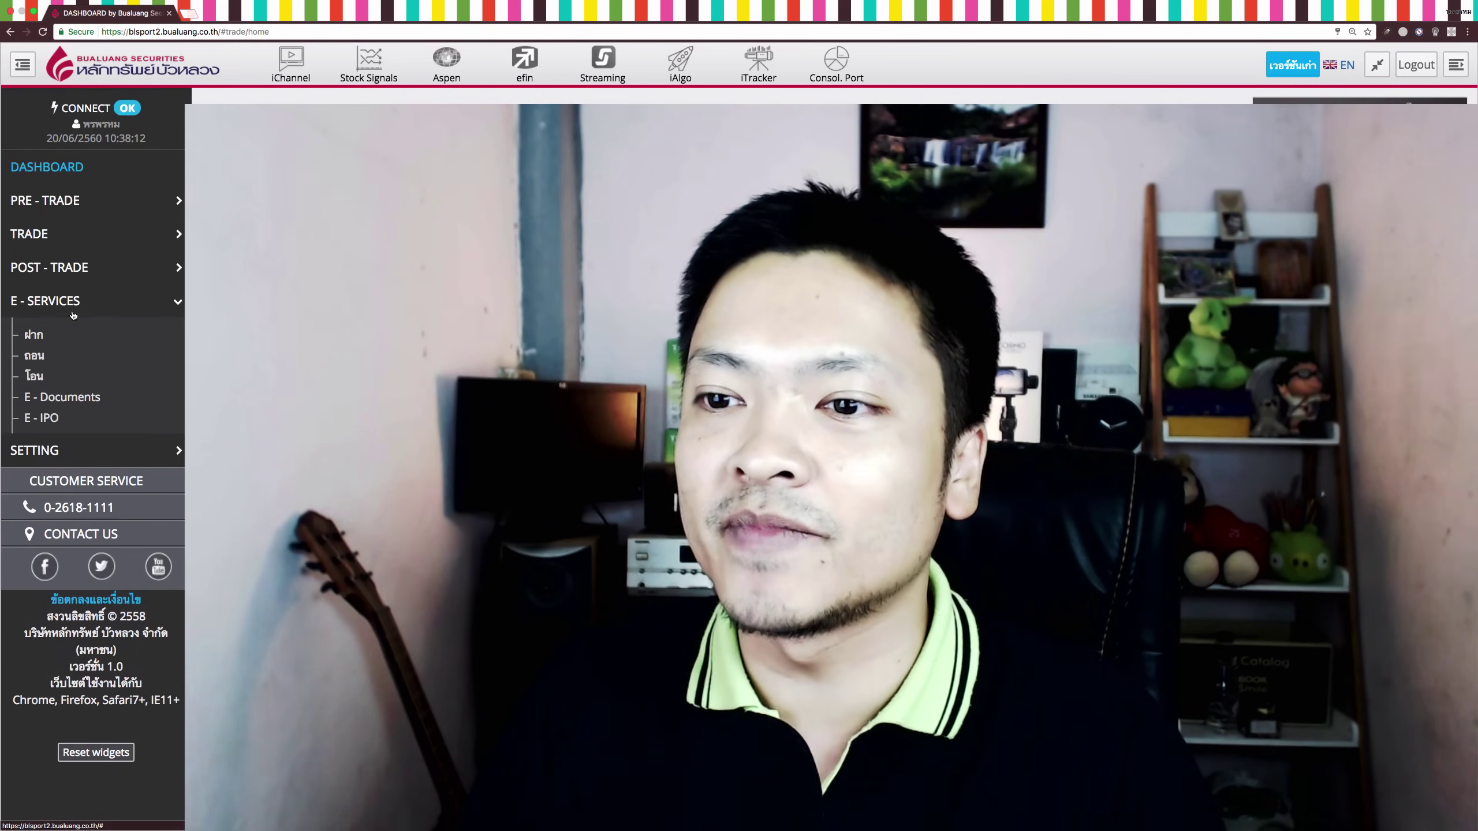
pyautogui.click(58, 346)
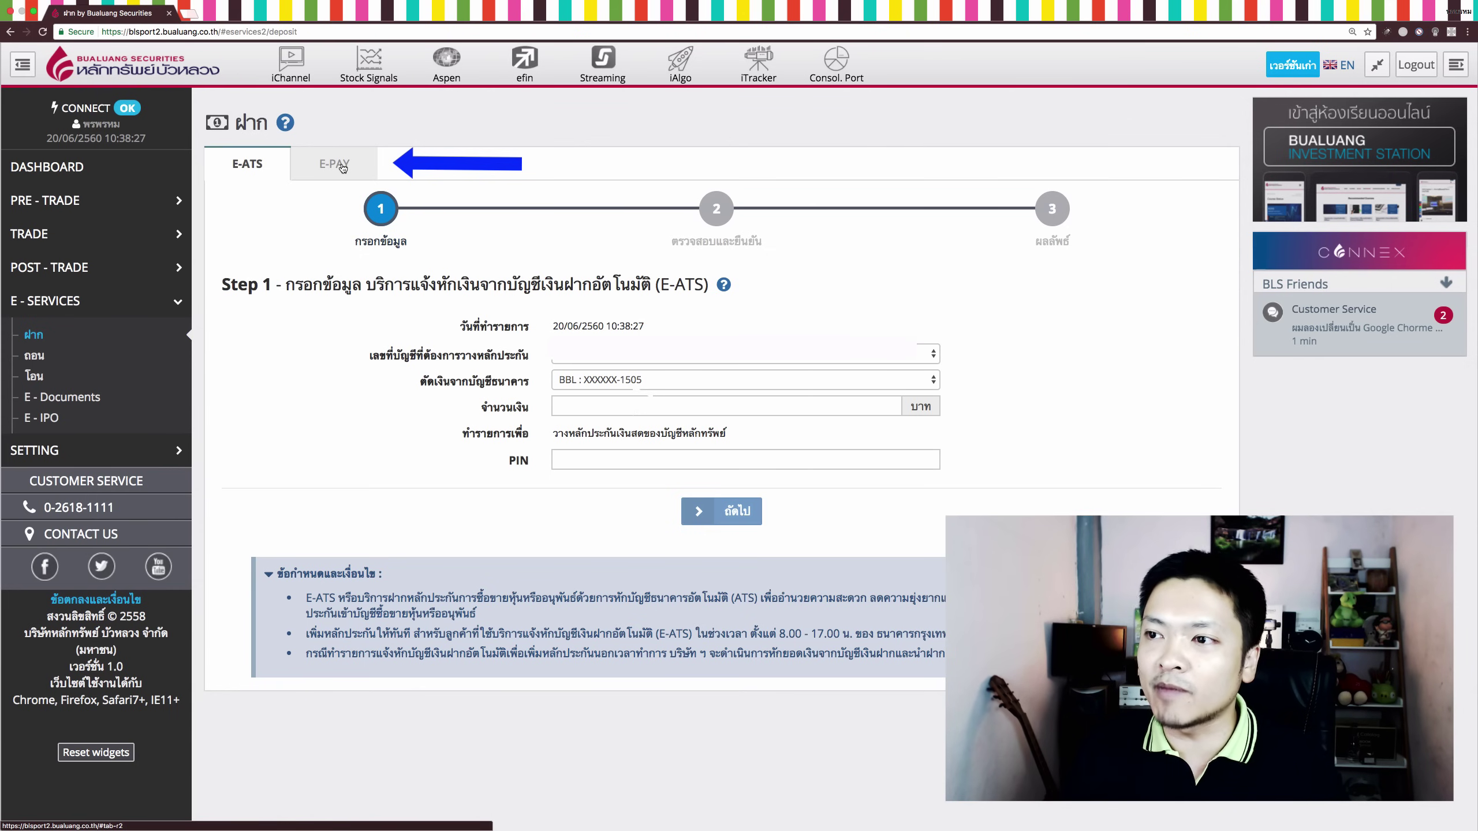
# - Choose E-PAY, enter 98,800 baht and the PIN, and proceed to Step 2
pyautogui.click(343, 168)
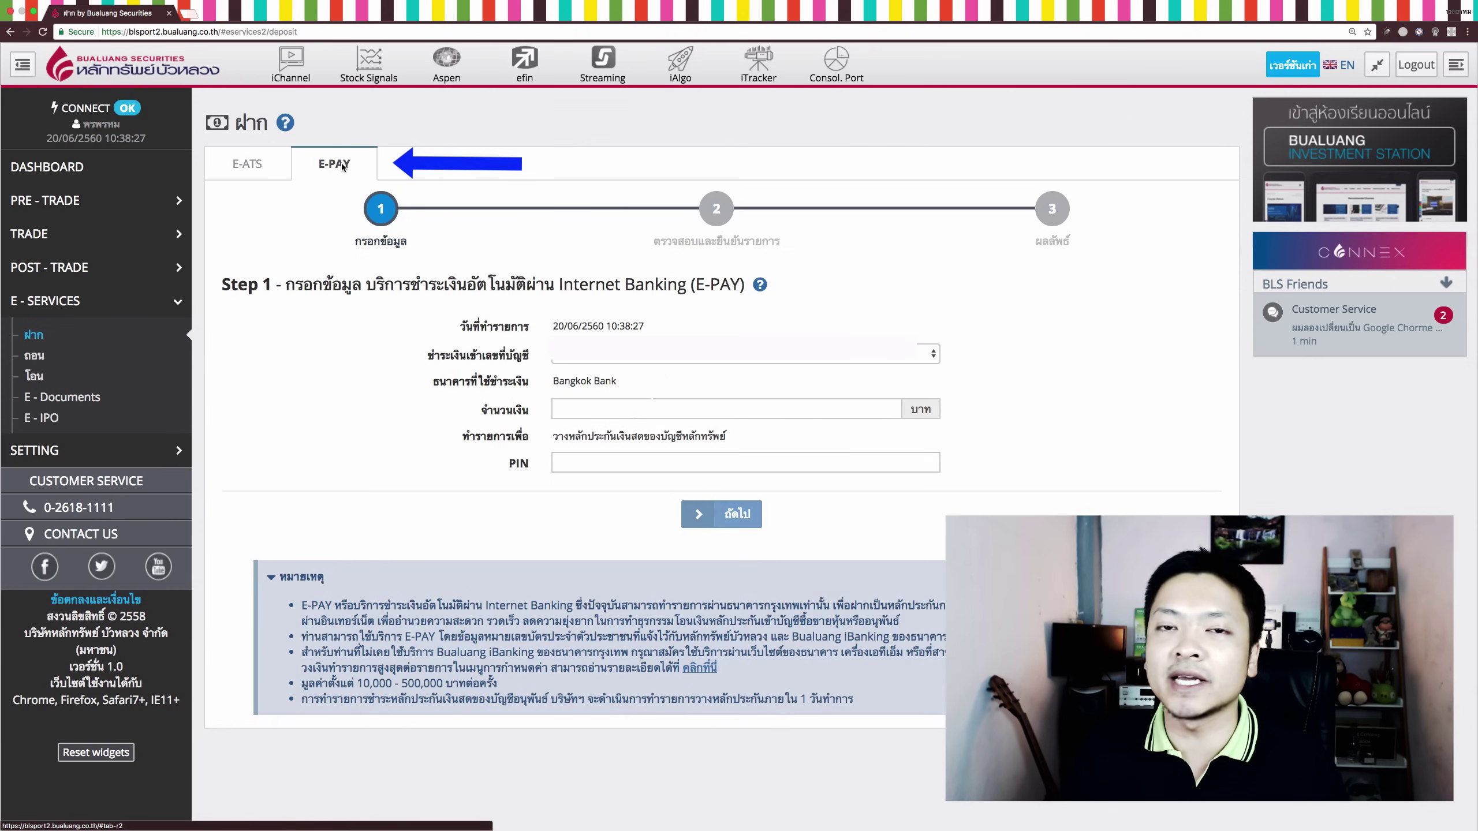
pyautogui.click(677, 404)
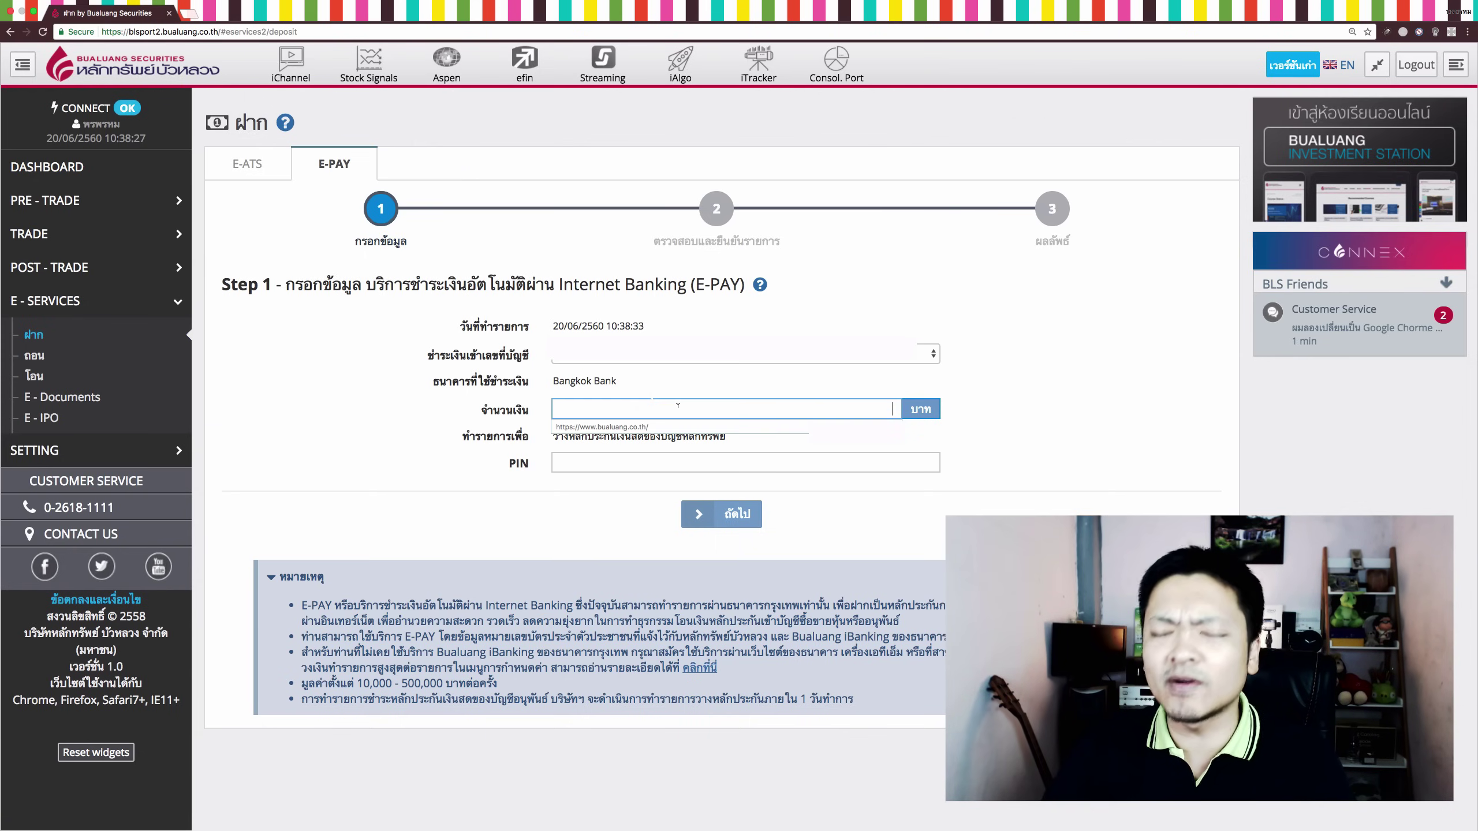
pyautogui.write('988,800')
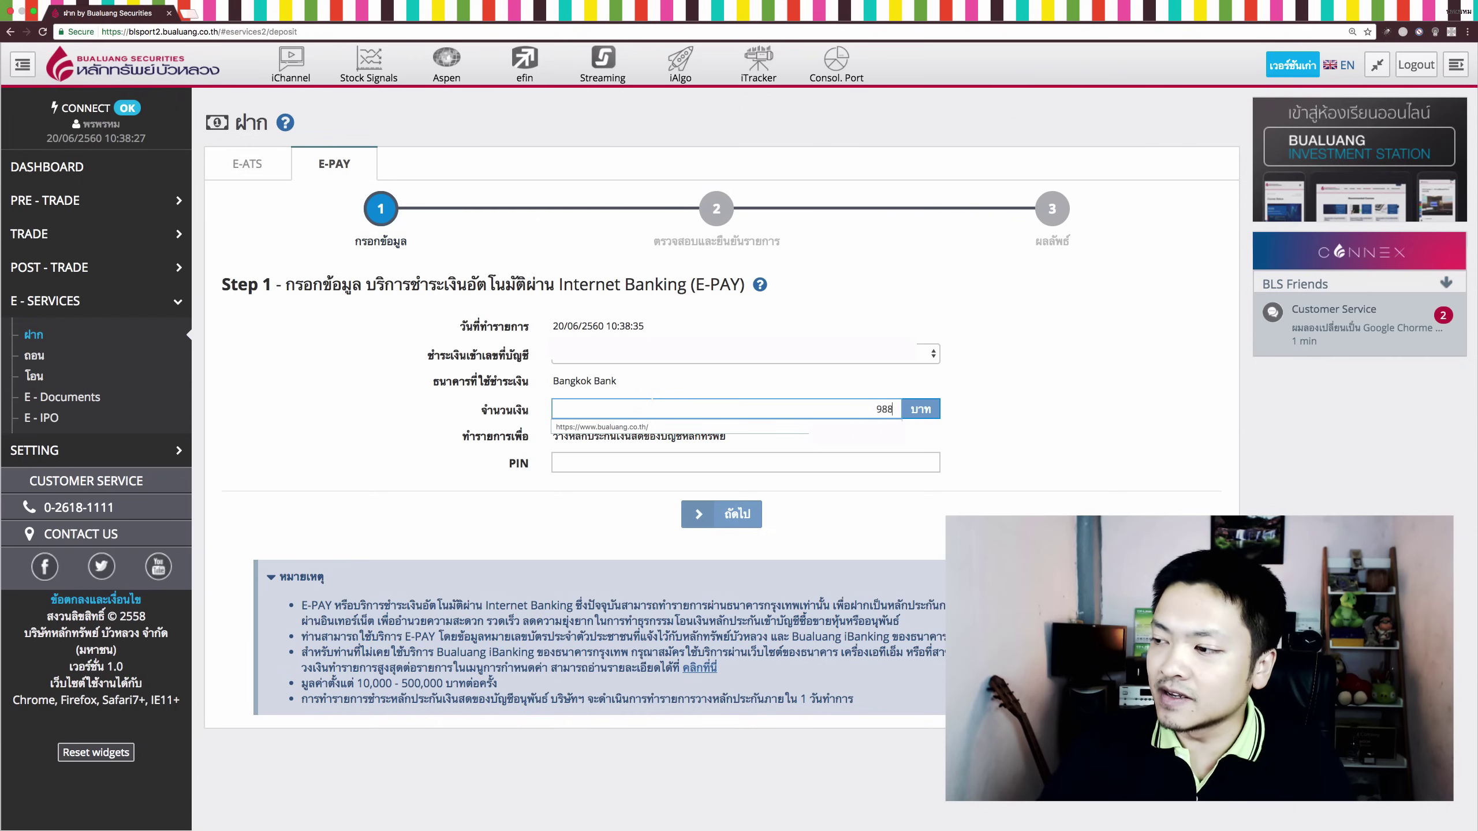
pyautogui.click(561, 462)
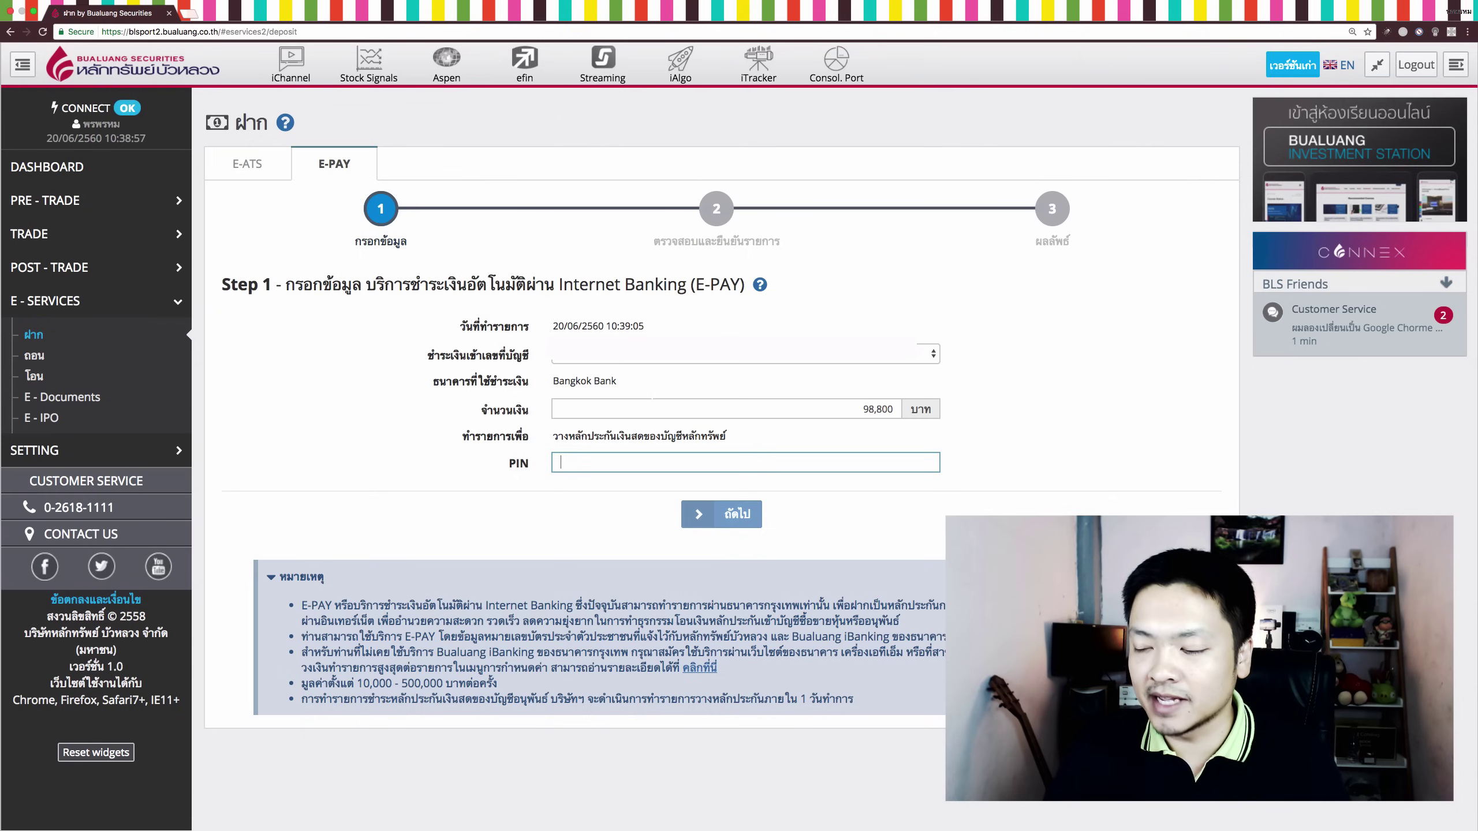
pyautogui.write('••••')
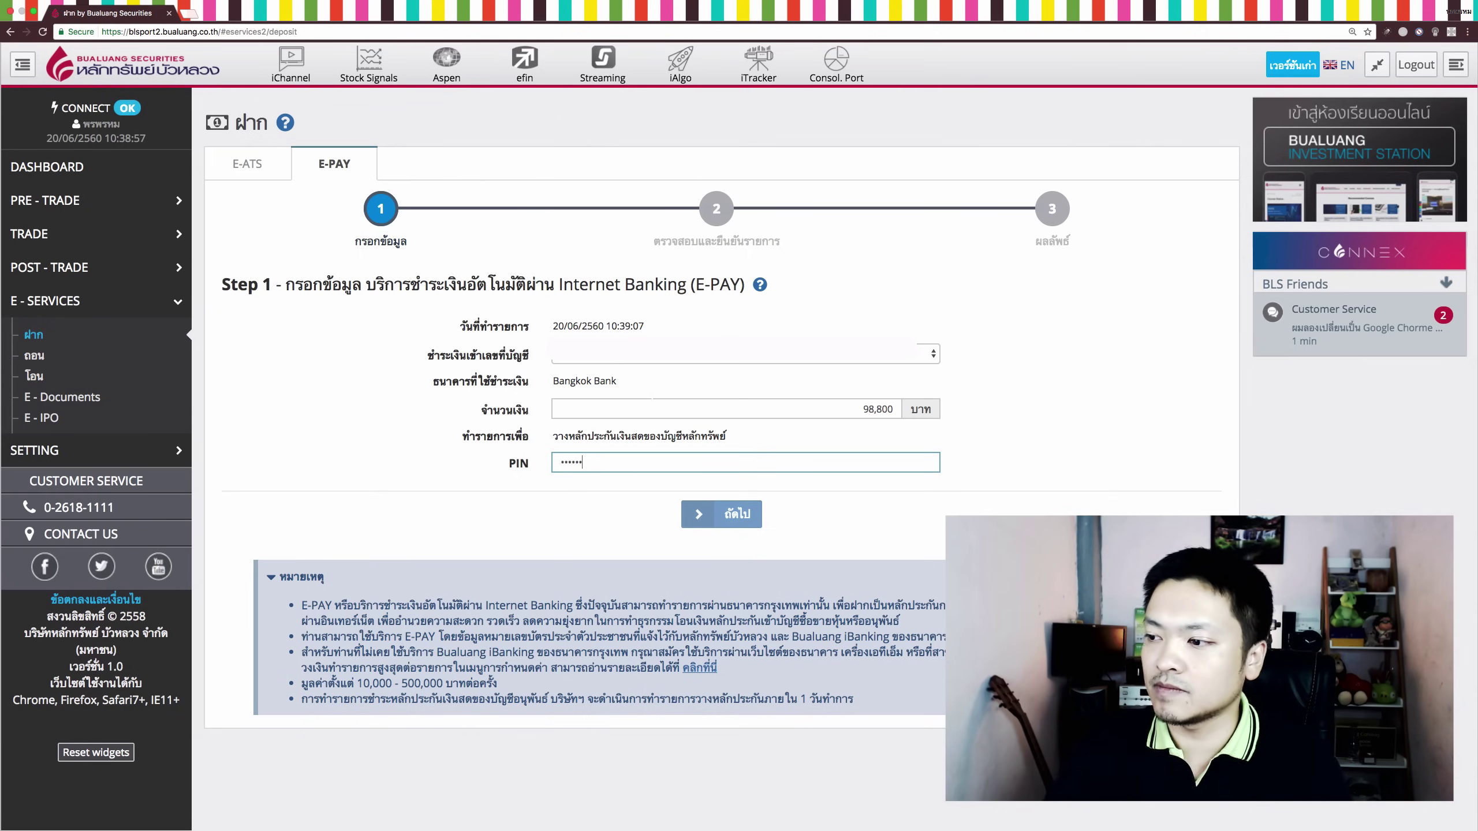
pyautogui.press('Tab')
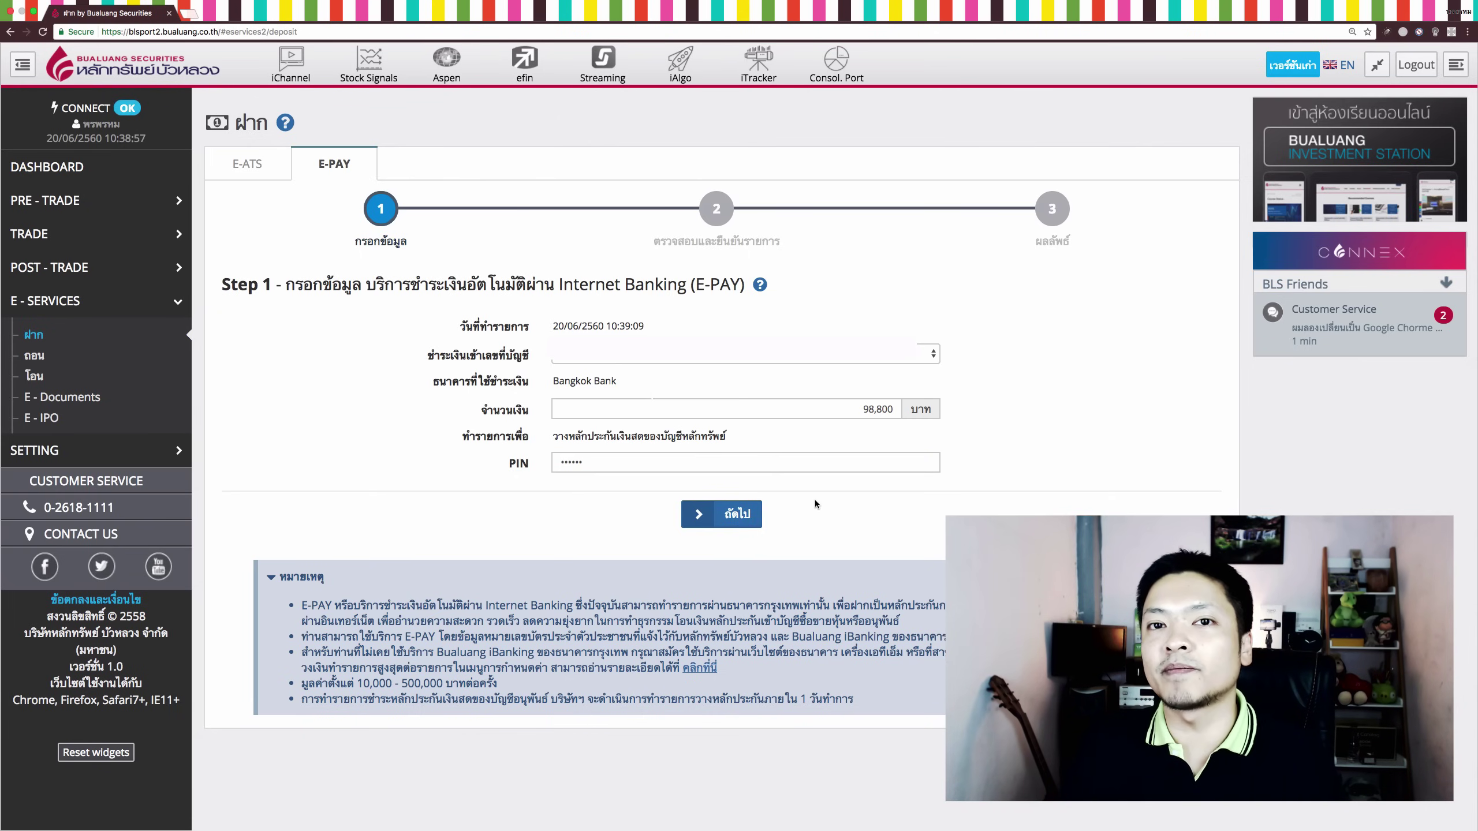
pyautogui.click(725, 513)
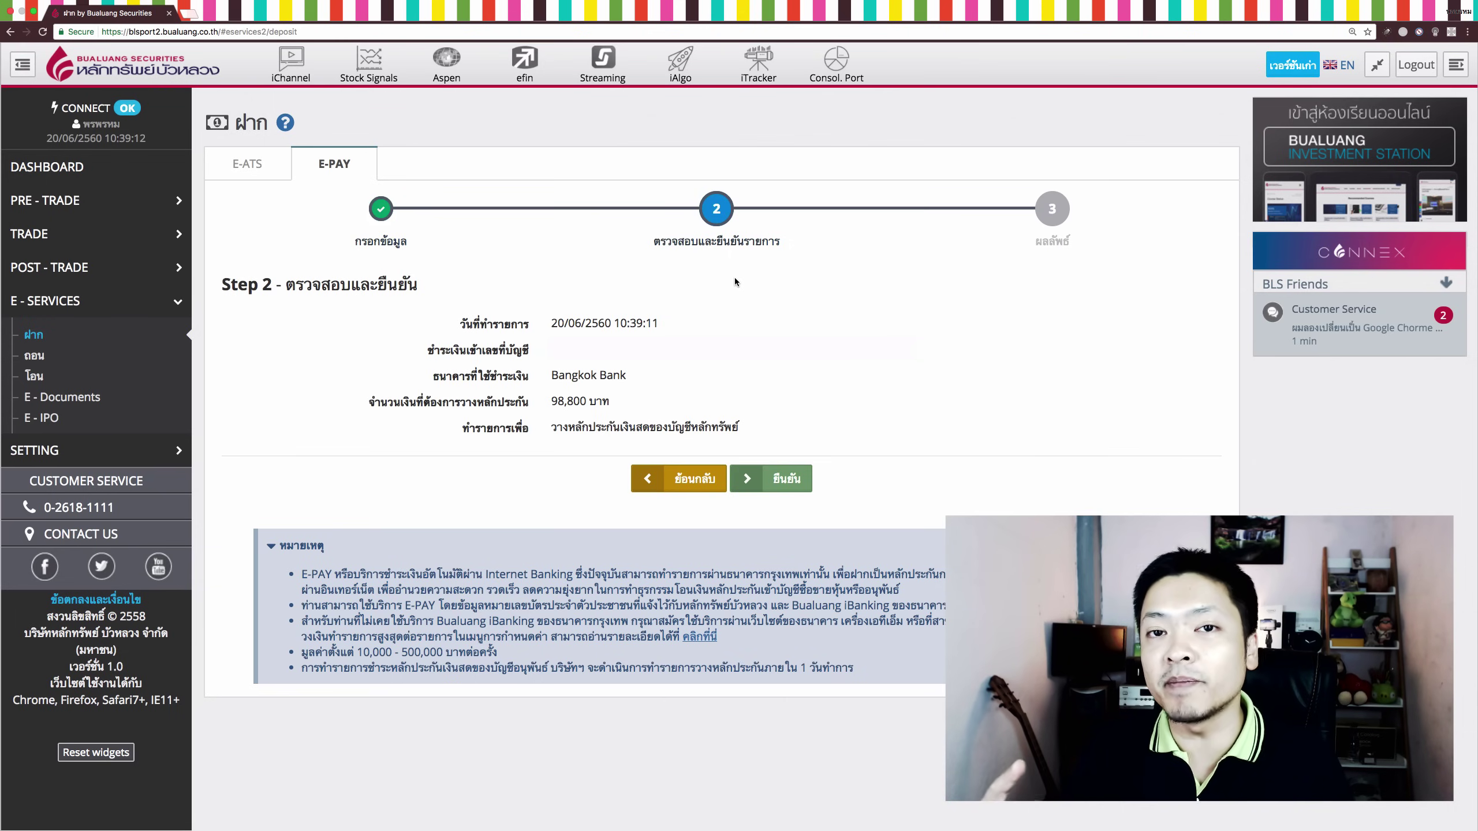
# - Confirm the 98,800 baht E-PAY deposit and follow the link into Bangkok Bank iBanking
pyautogui.click(785, 479)
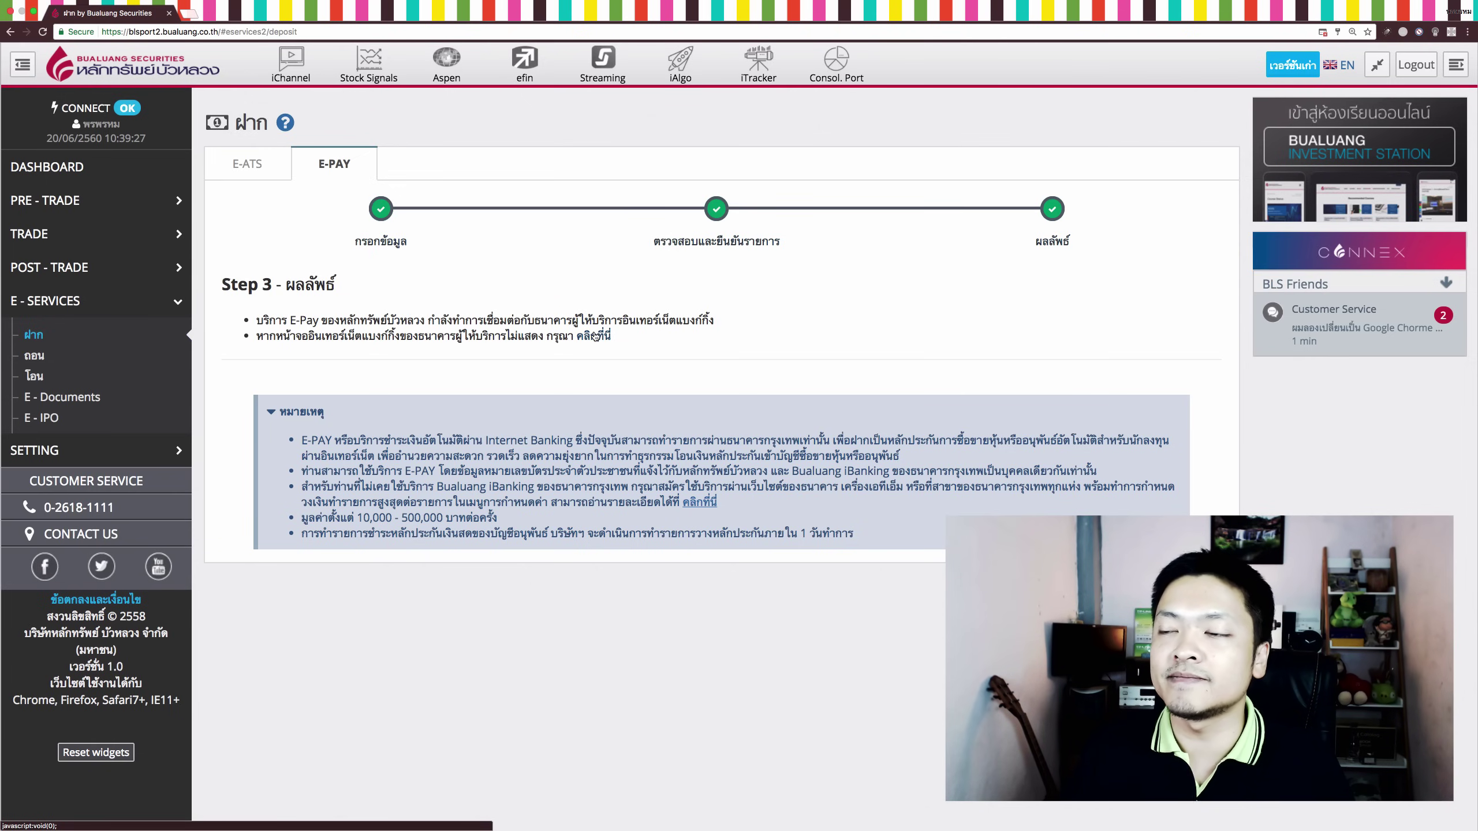
pyautogui.click(595, 336)
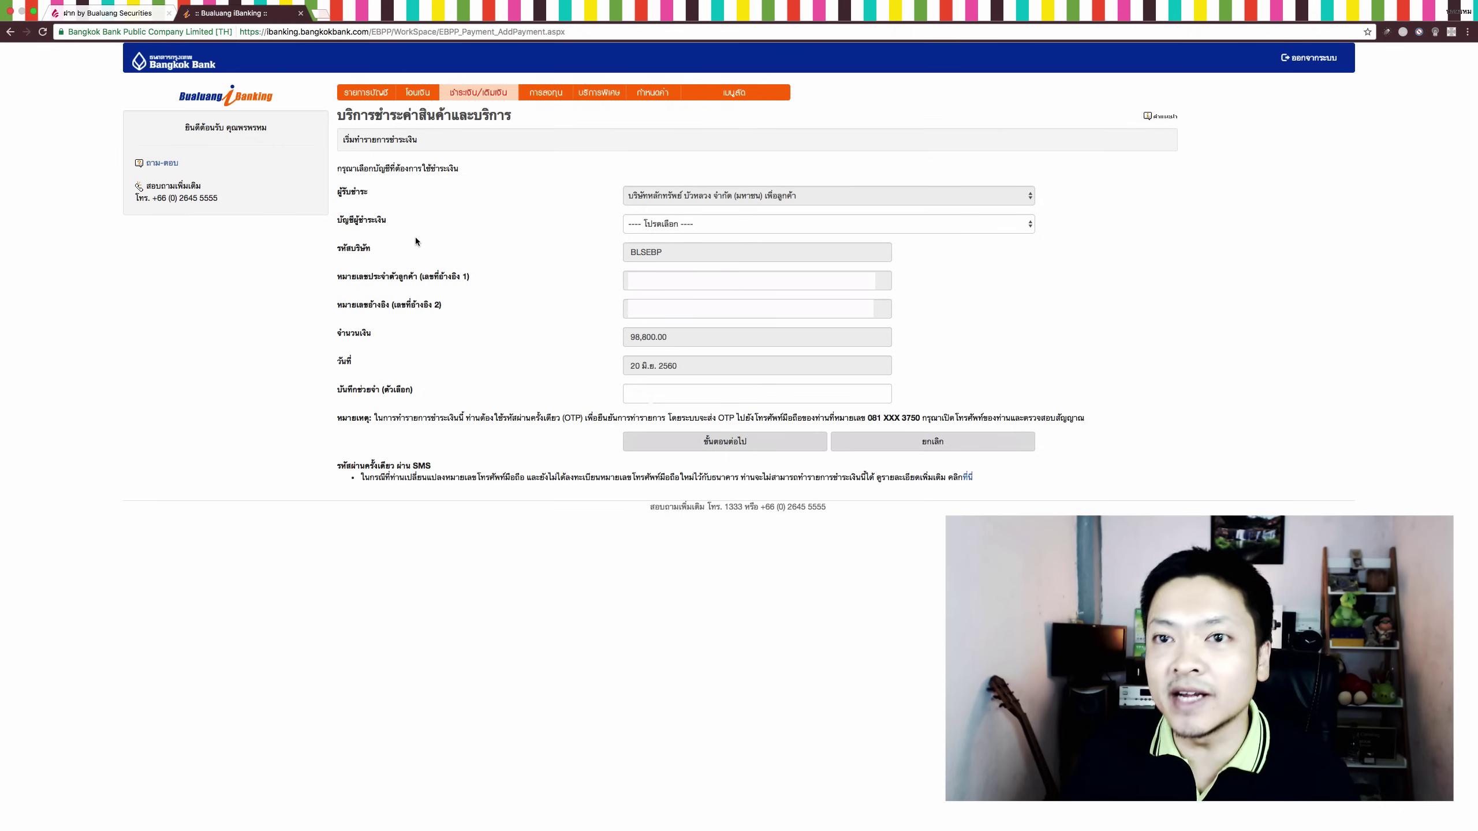
# - Select the paying account for the 98,800.00 baht BLSEBP payment and continue to review
pyautogui.click(667, 223)
pyautogui.click(663, 235)
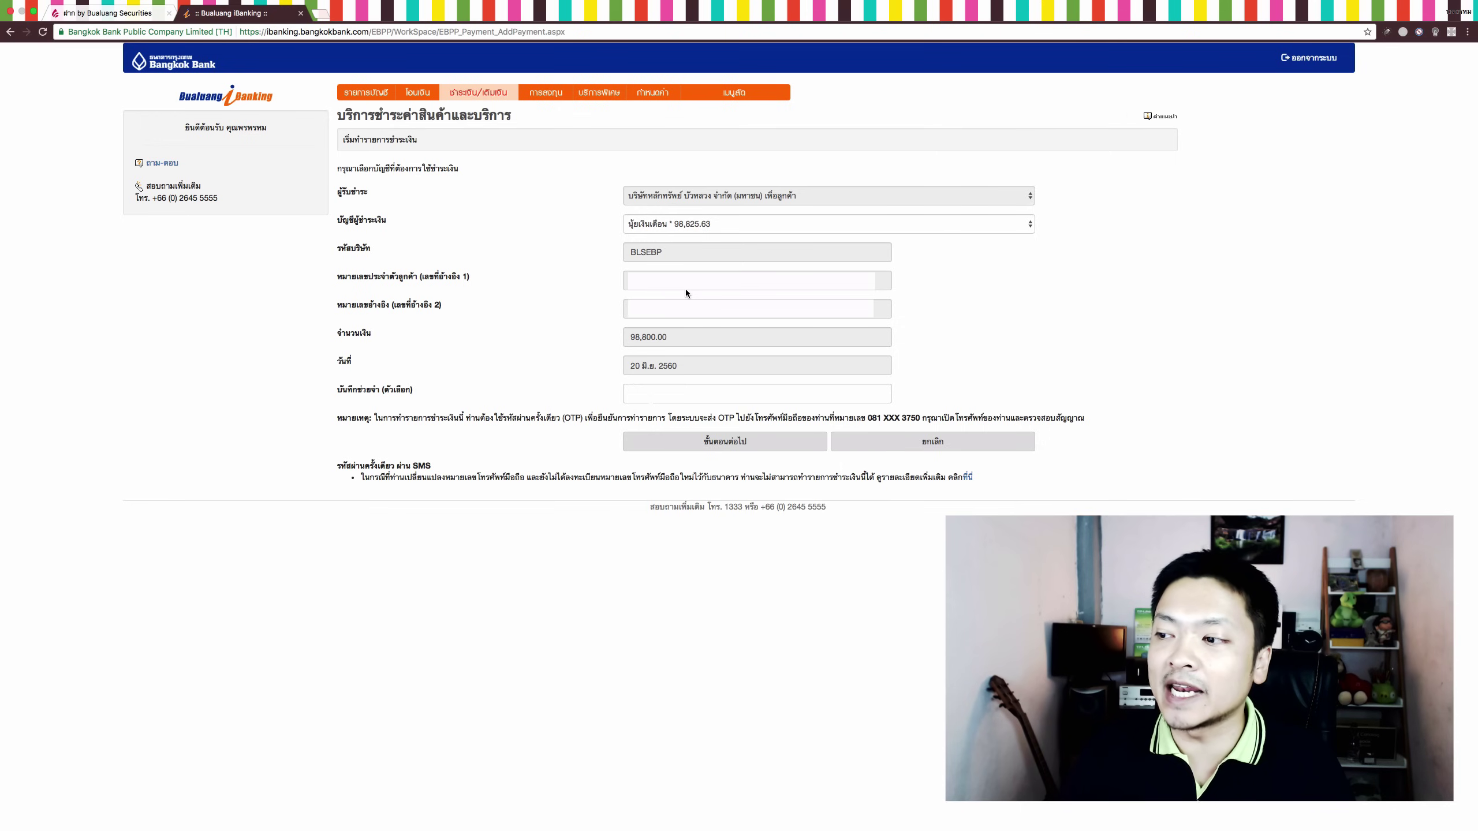
pyautogui.click(708, 366)
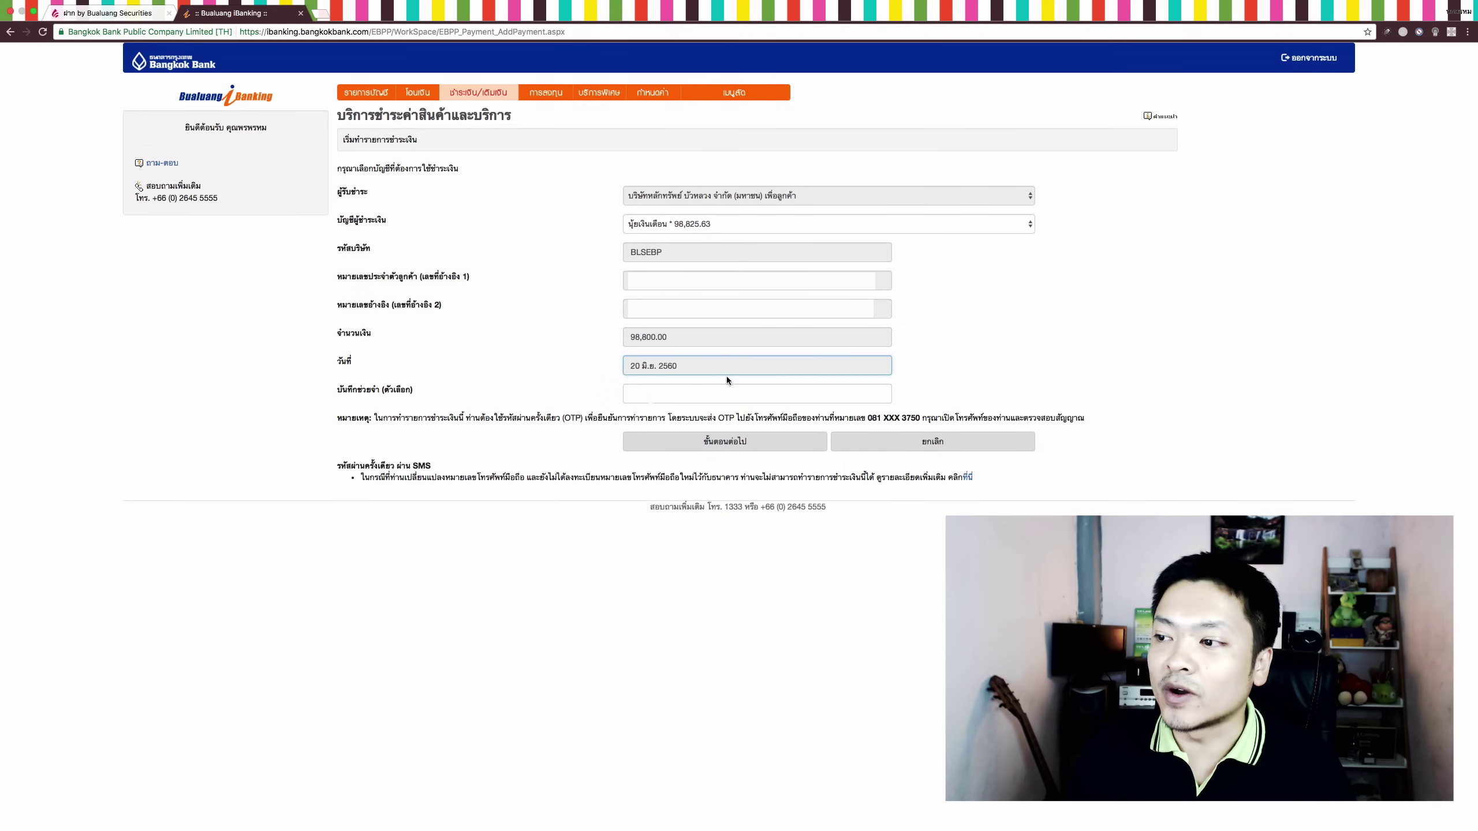
pyautogui.click(703, 447)
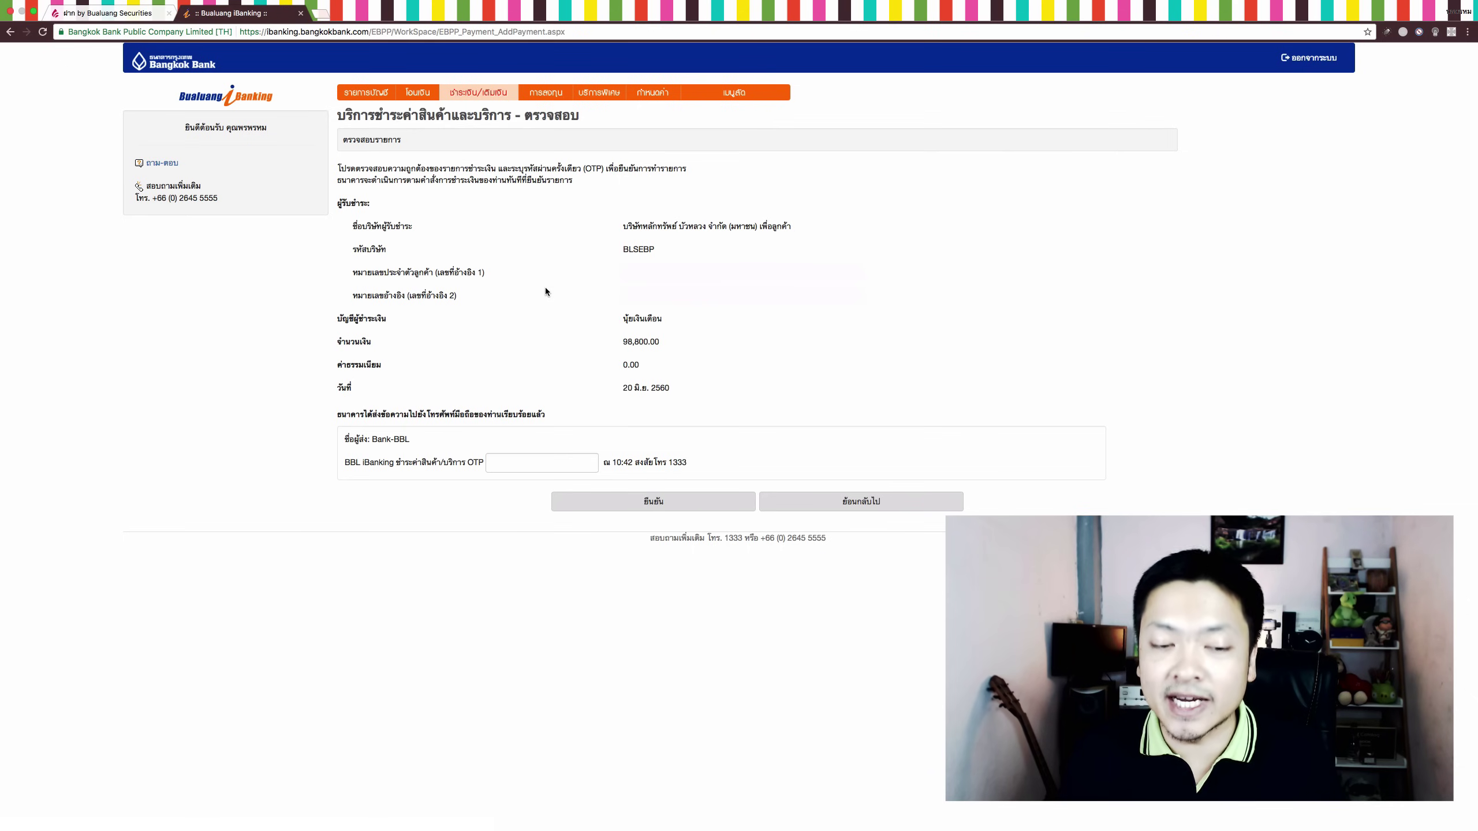
# - Enter the SMS one-time code, confirm the 98,800.00 baht payment, and return to the securities site
pyautogui.click(517, 463)
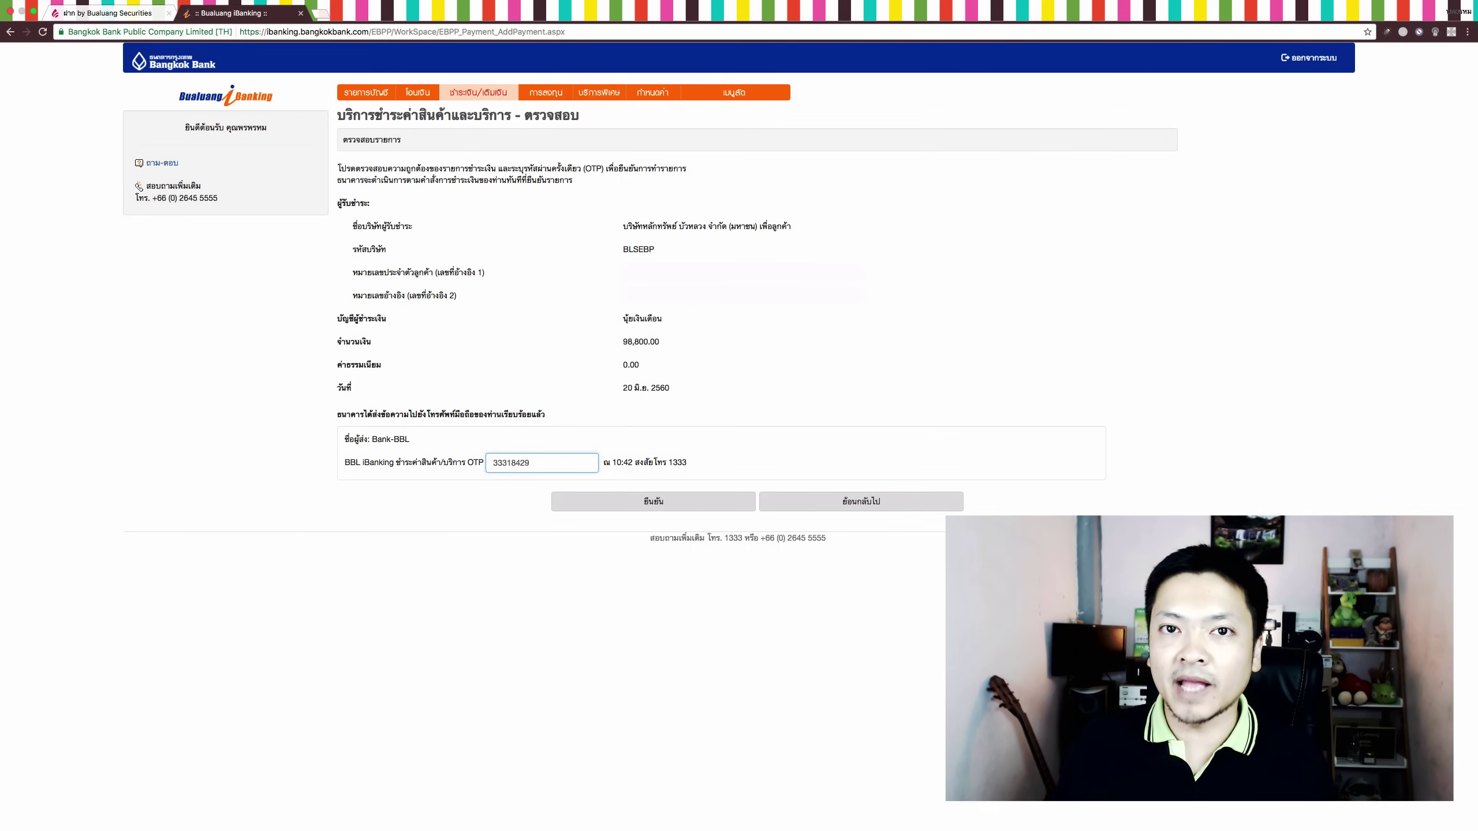
pyautogui.click(669, 502)
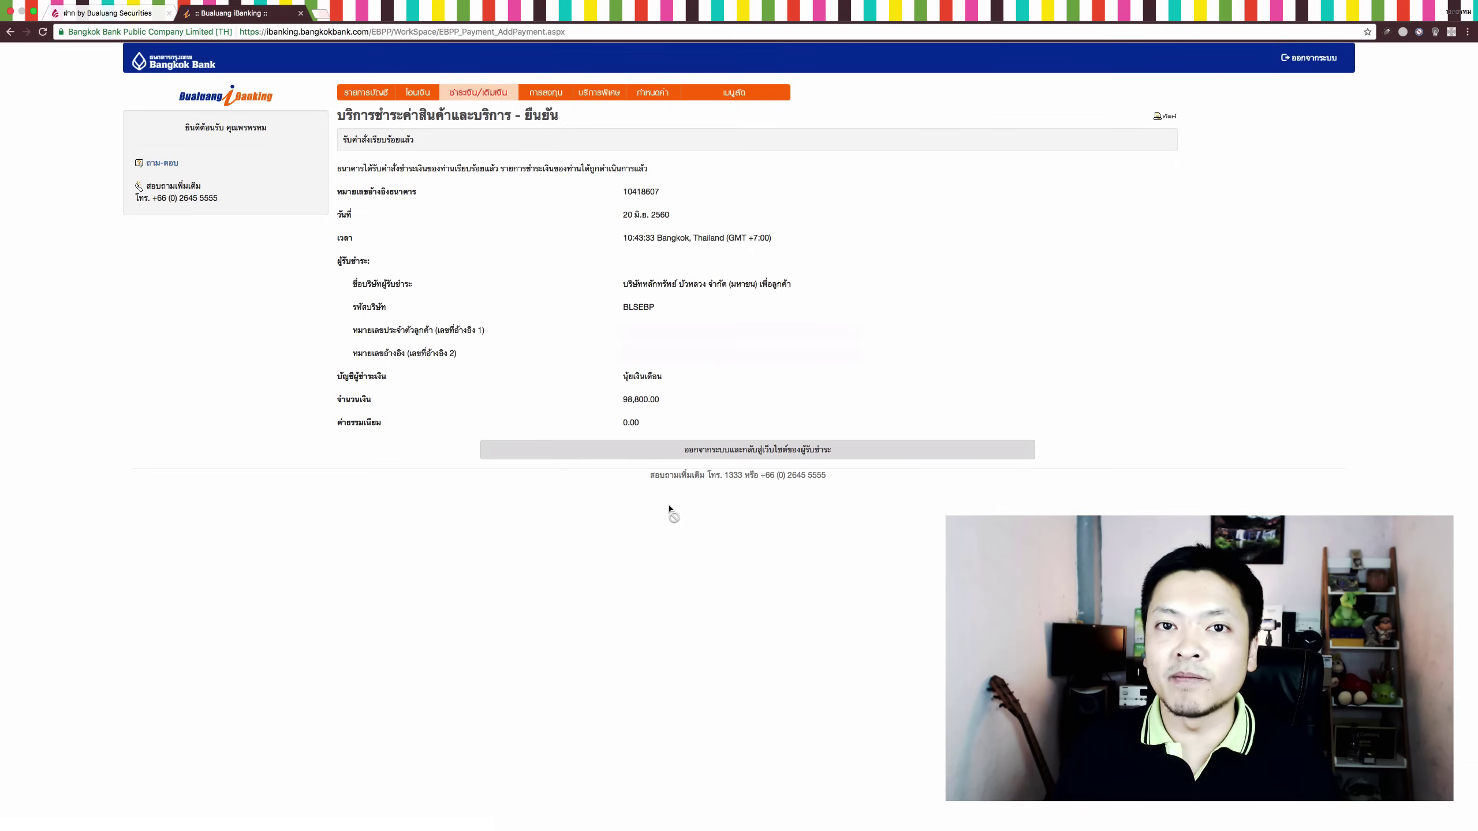
pyautogui.click(739, 452)
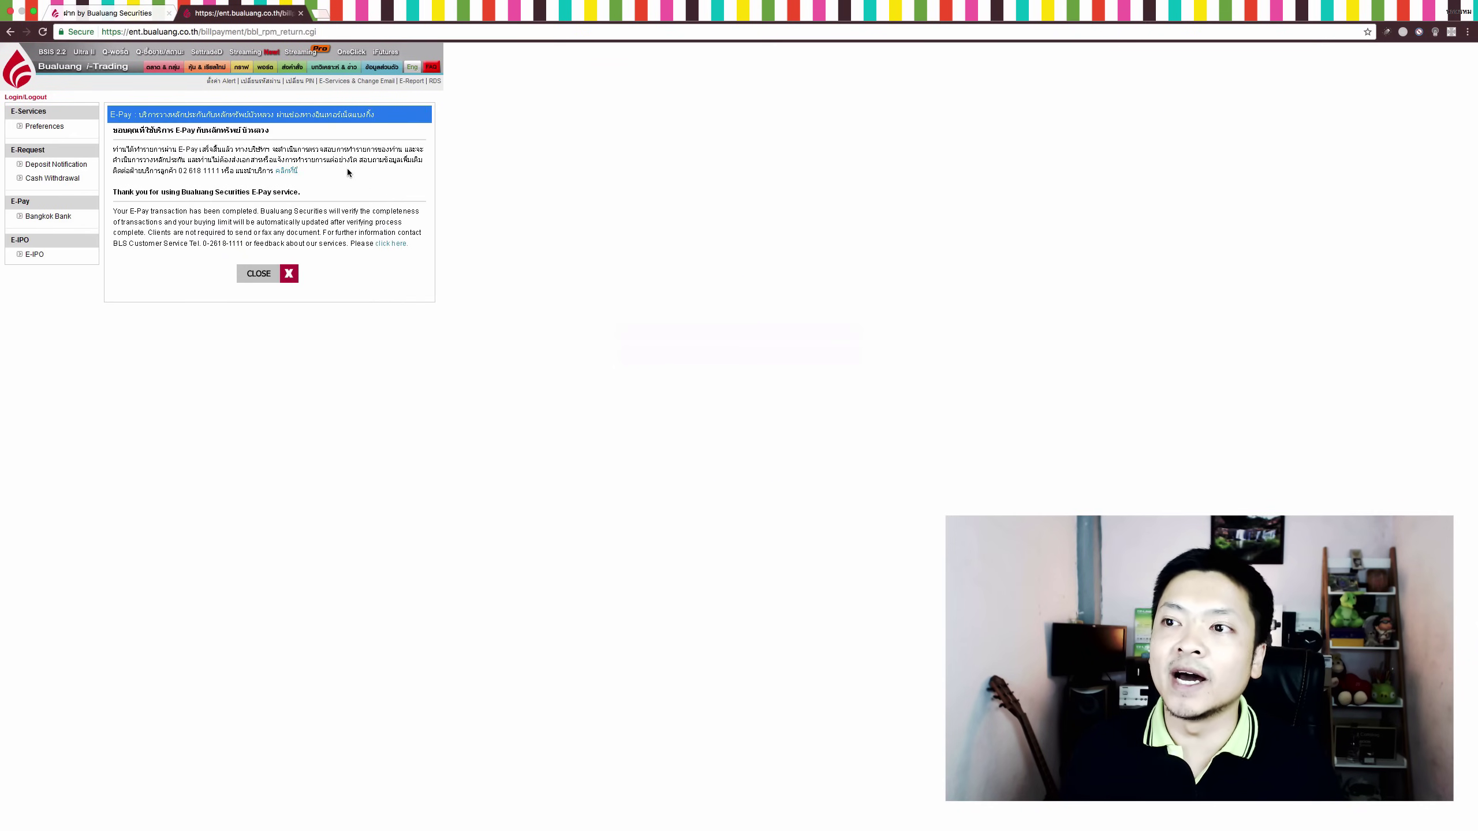
# - Switch back to the first tab showing the Bualuang Connex deposit result
pyautogui.click(90, 13)
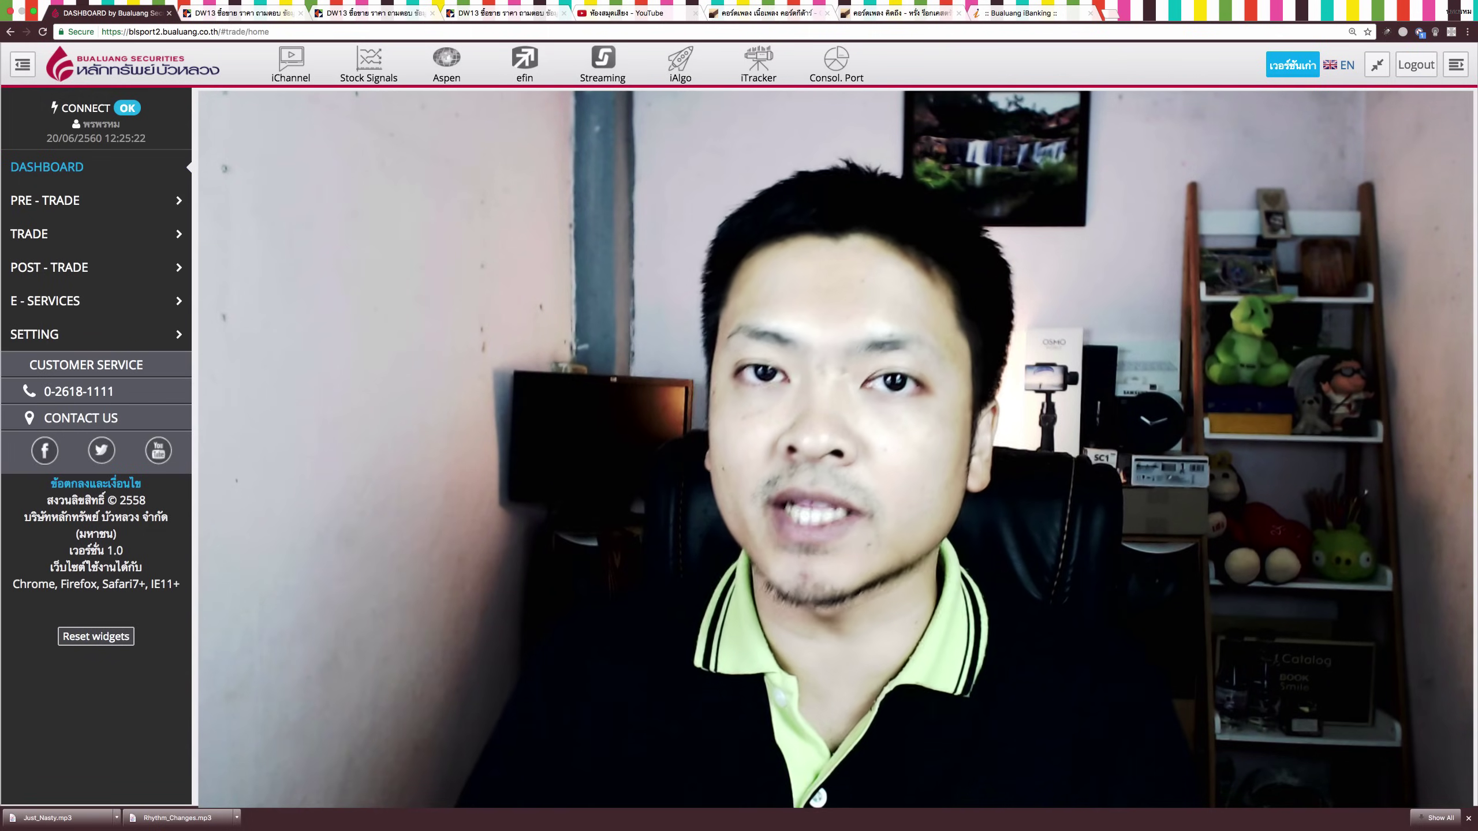
# - Launch Settrade Streaming from the toolbar Streaming icon
pyautogui.click(605, 69)
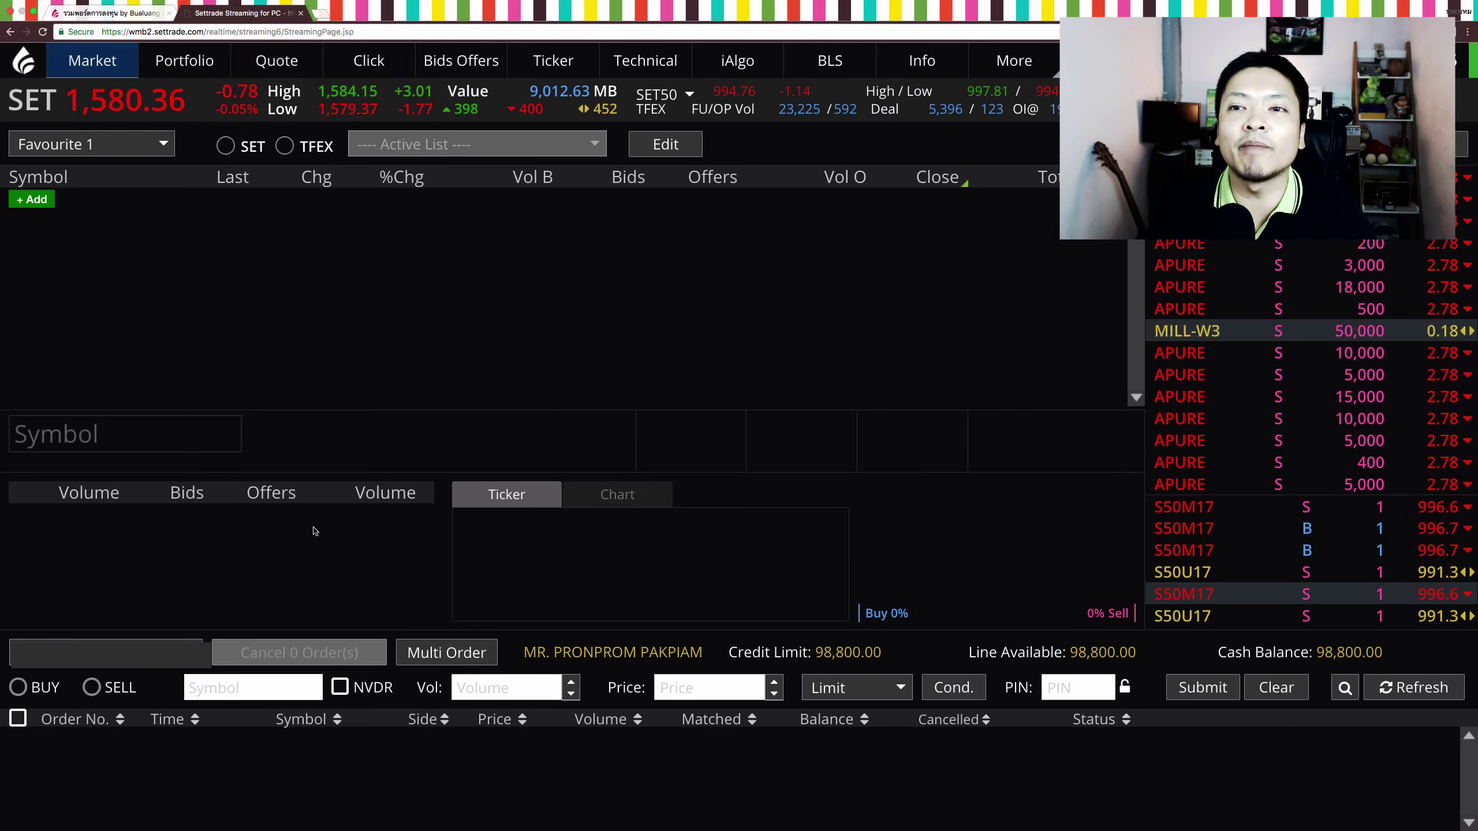
# - Check the 98,800.00 credit limit under Portfolio, then look up the CSL quote
pyautogui.click(201, 64)
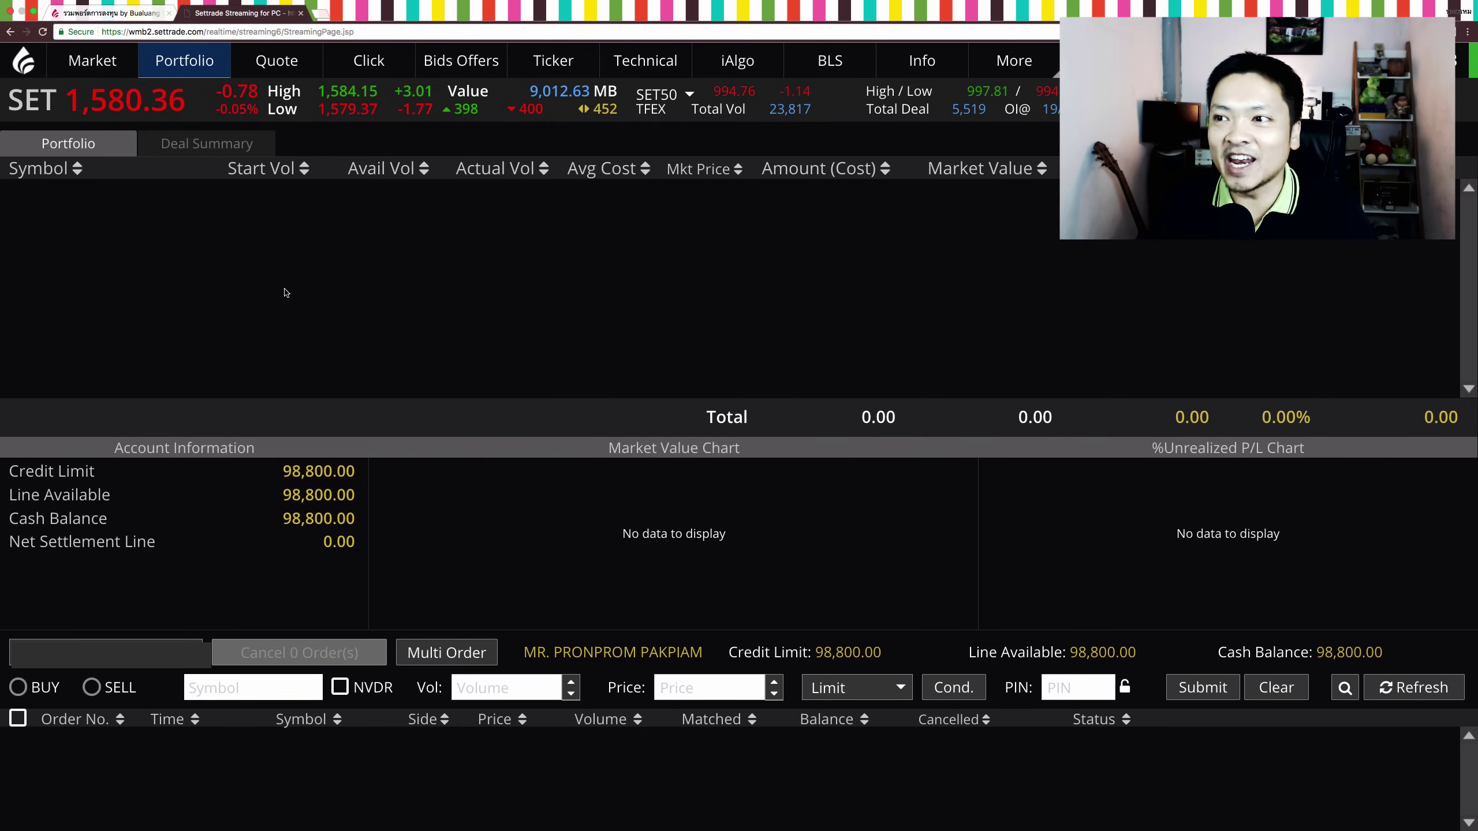
pyautogui.click(243, 71)
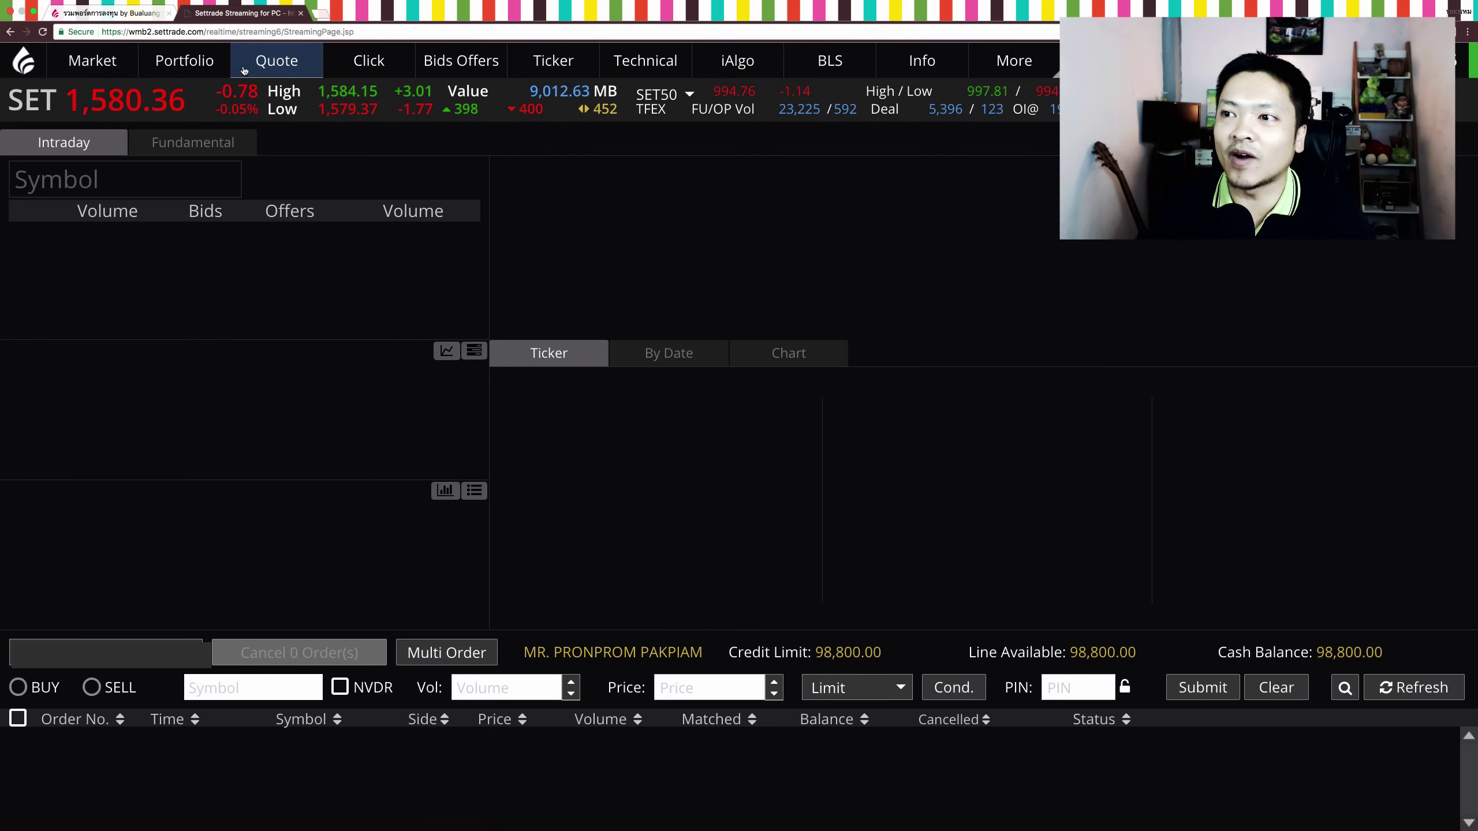
pyautogui.click(146, 181)
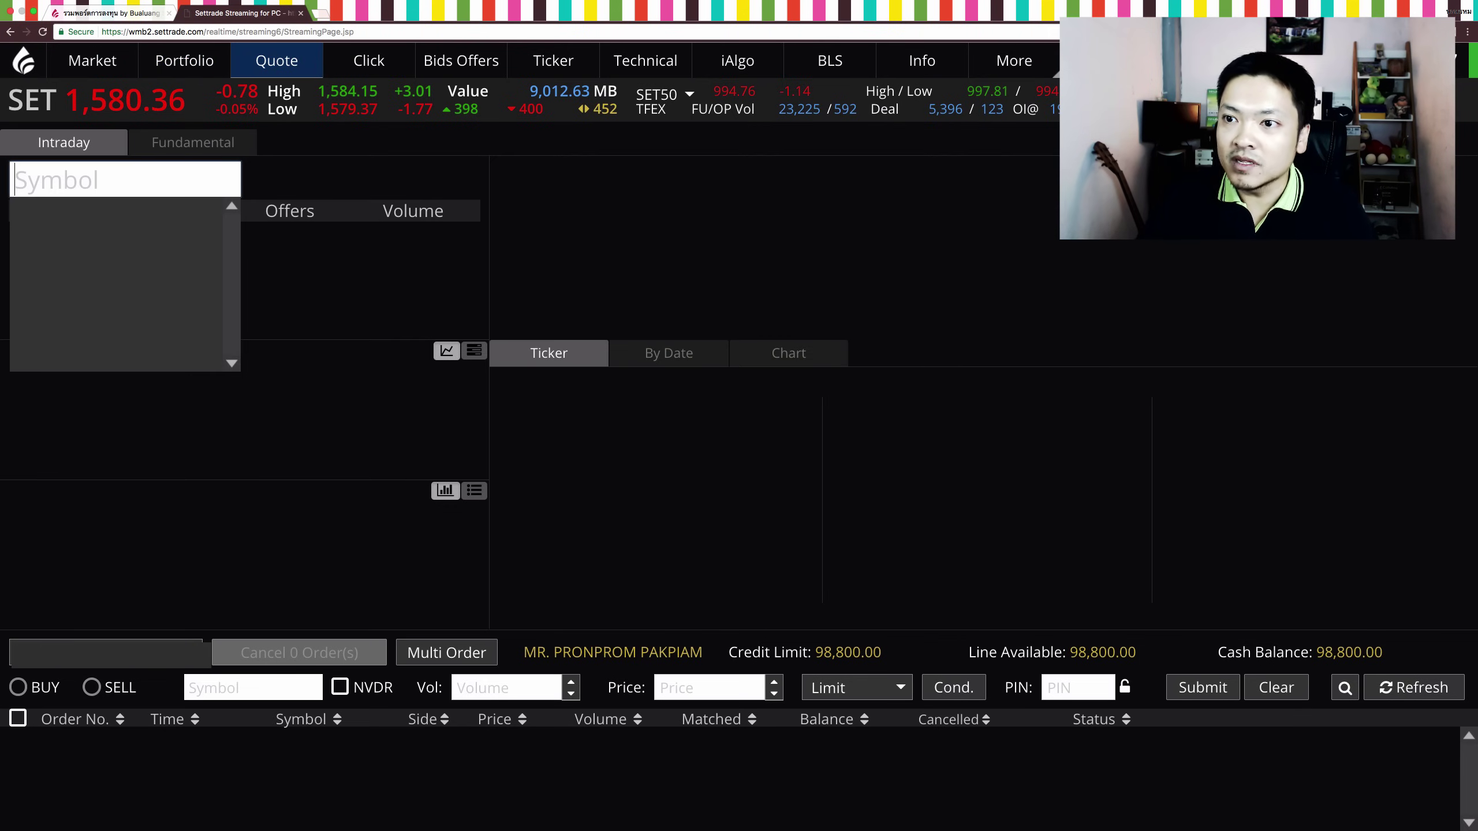
pyautogui.write('CSL')
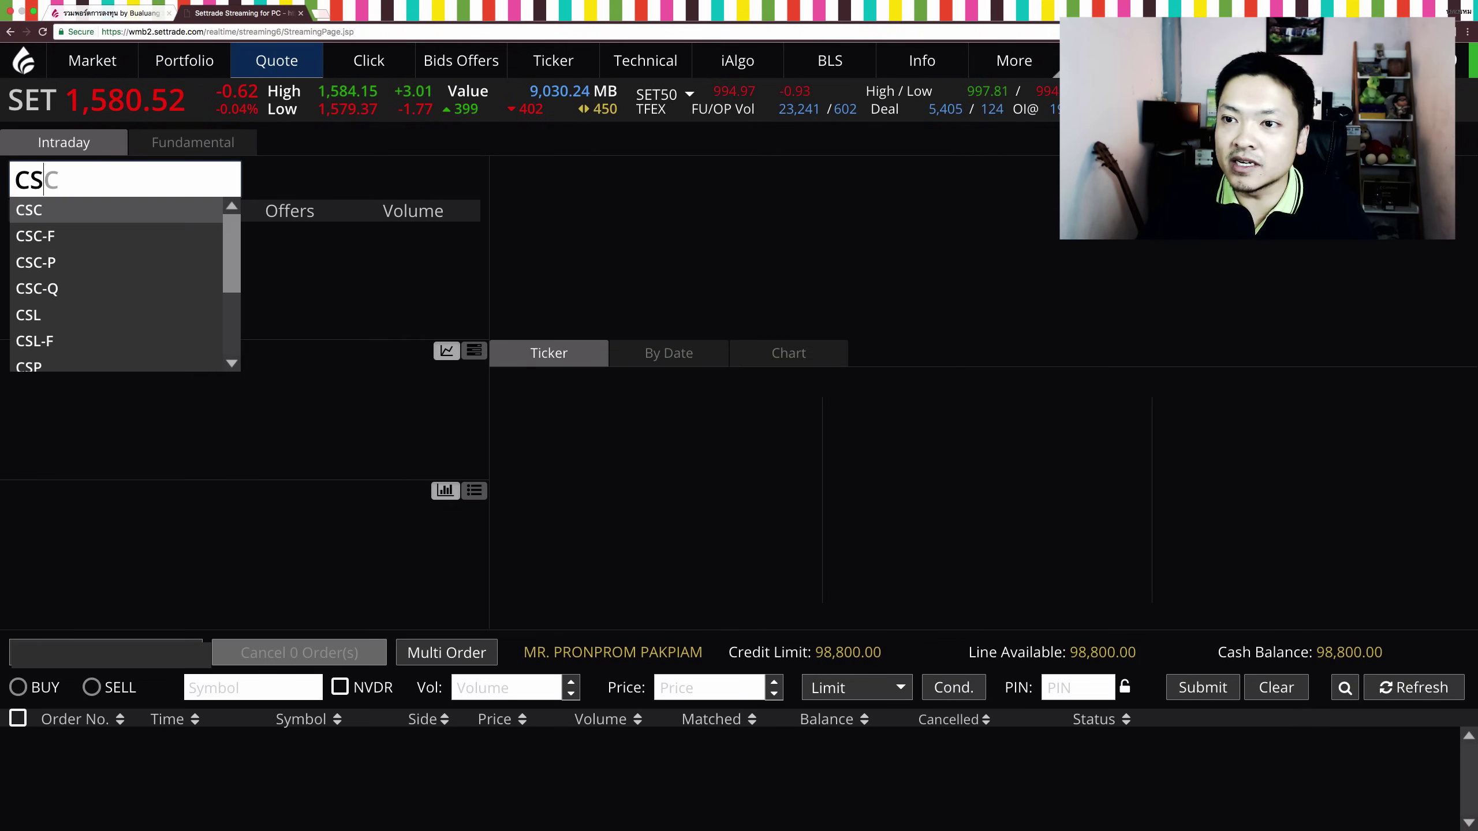
pyautogui.press('Return')
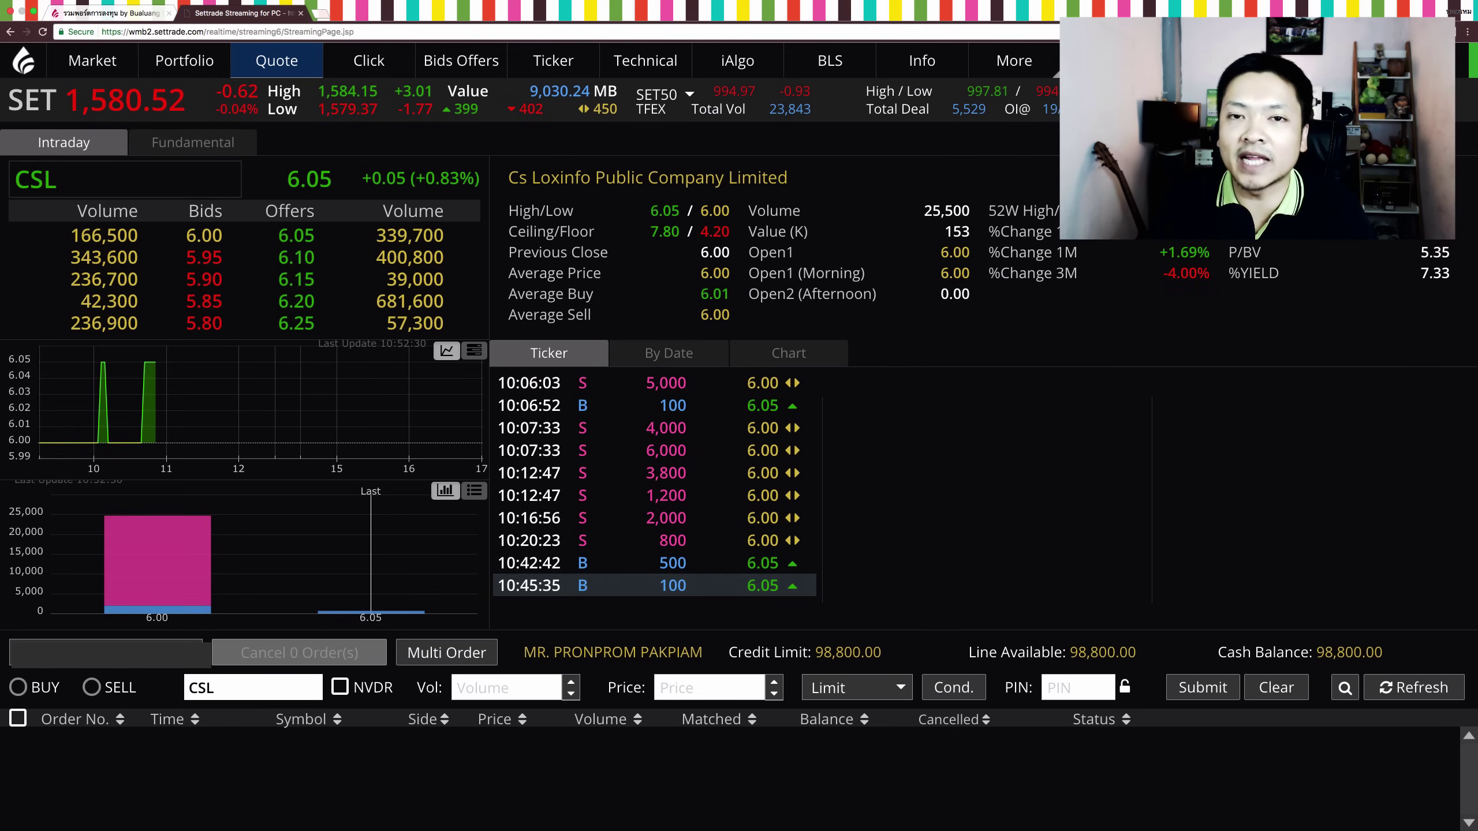